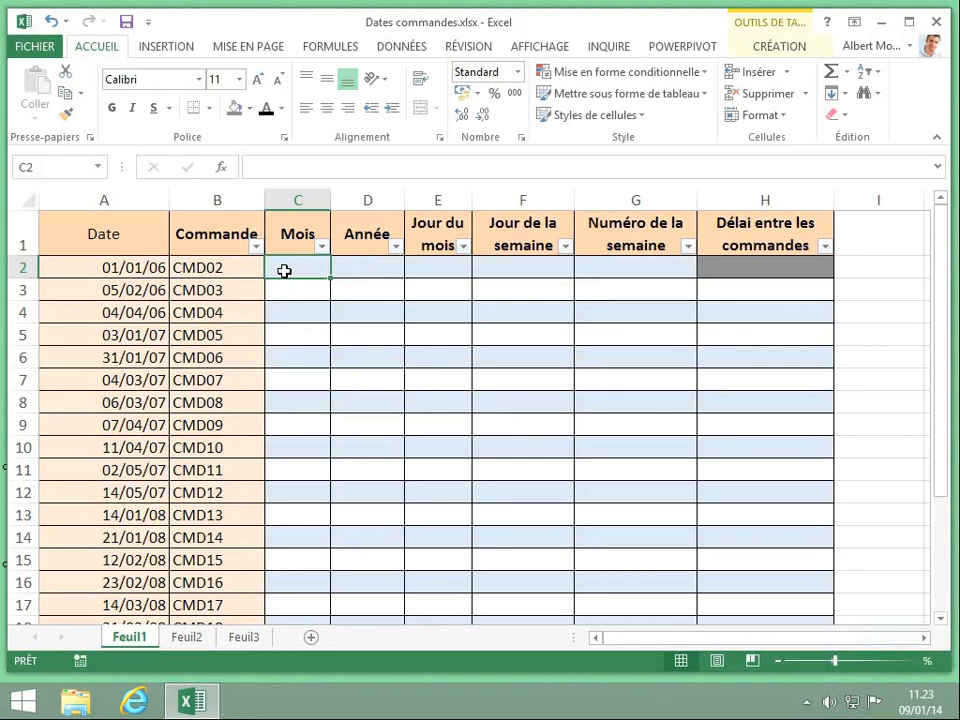
# Step: Fill the Mois column with each order's month by entering =MOIS(A2) in cell C2
pyautogui.write('=')
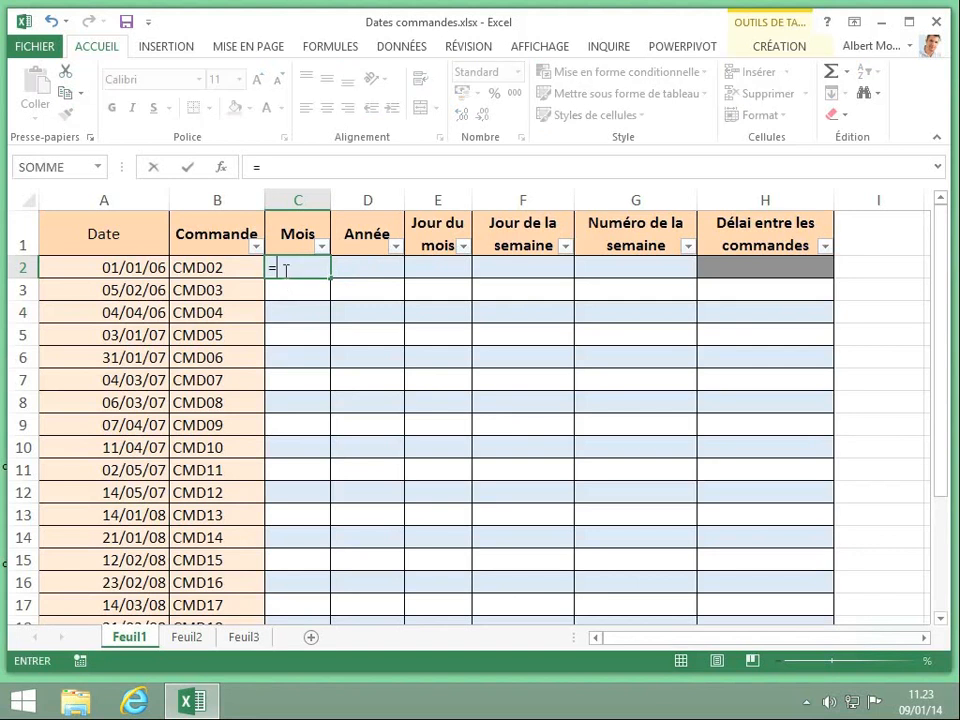
pyautogui.write('mois')
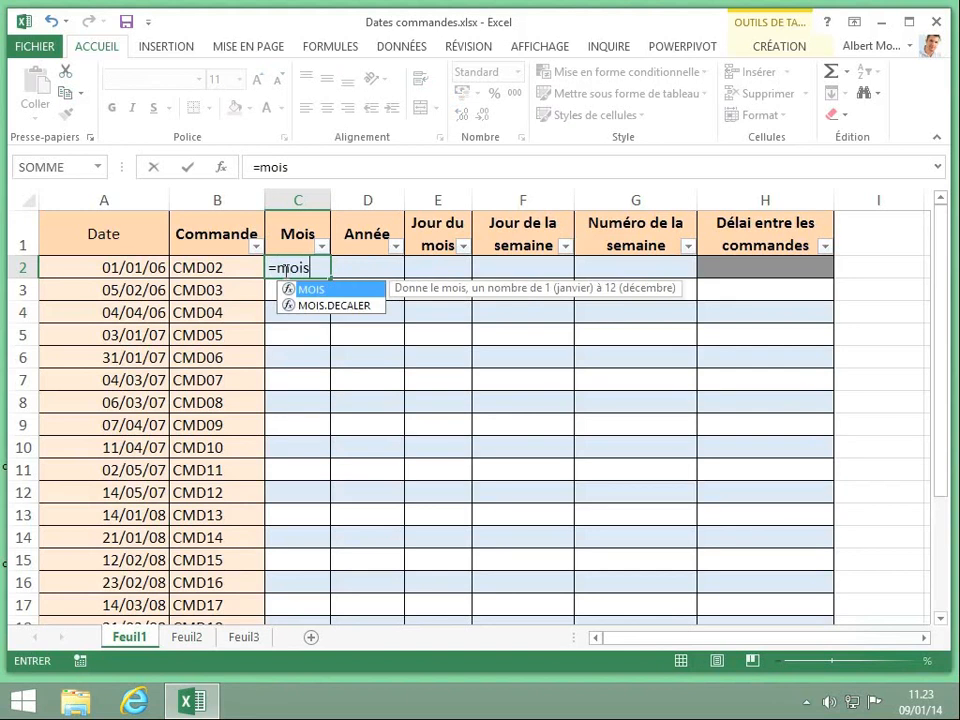
pyautogui.write('(')
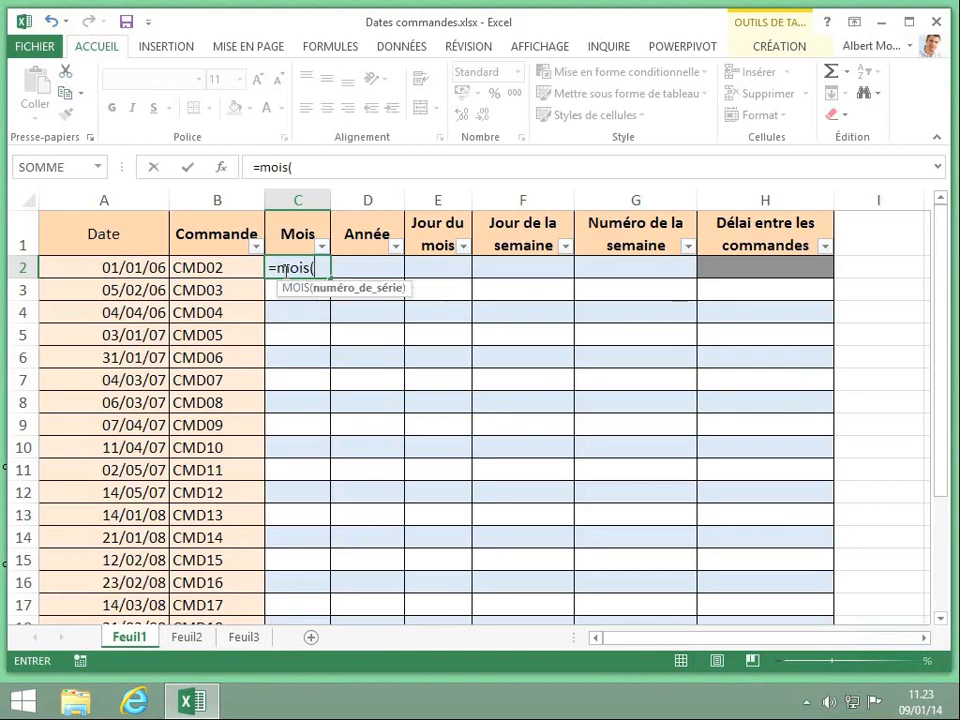
pyautogui.click(137, 268)
pyautogui.write(')')
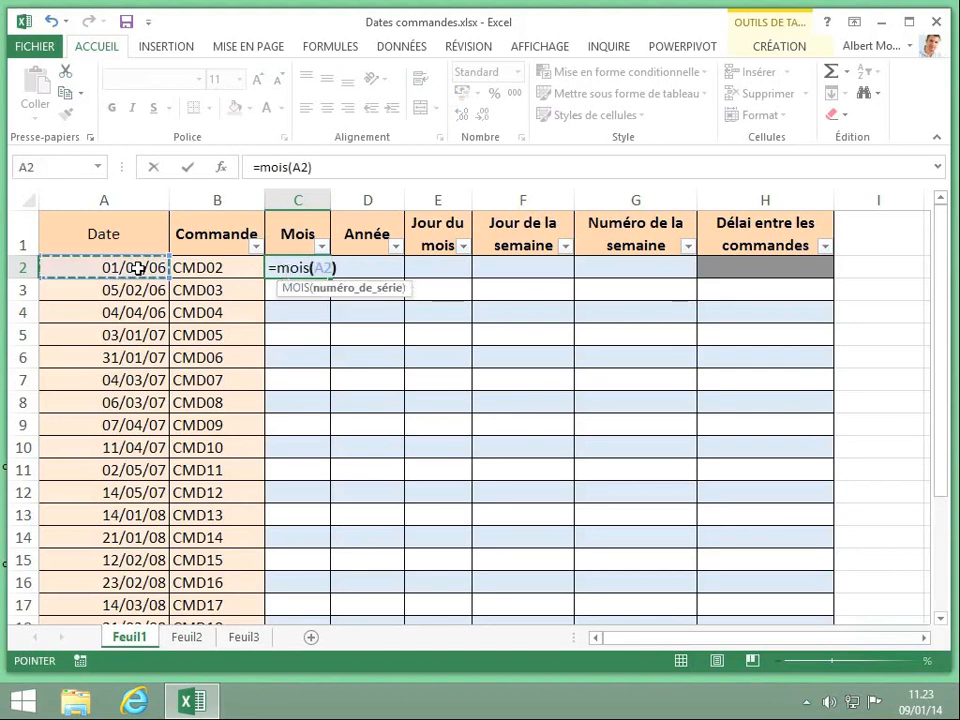
pyautogui.hotkey('ctrl', 'Return')
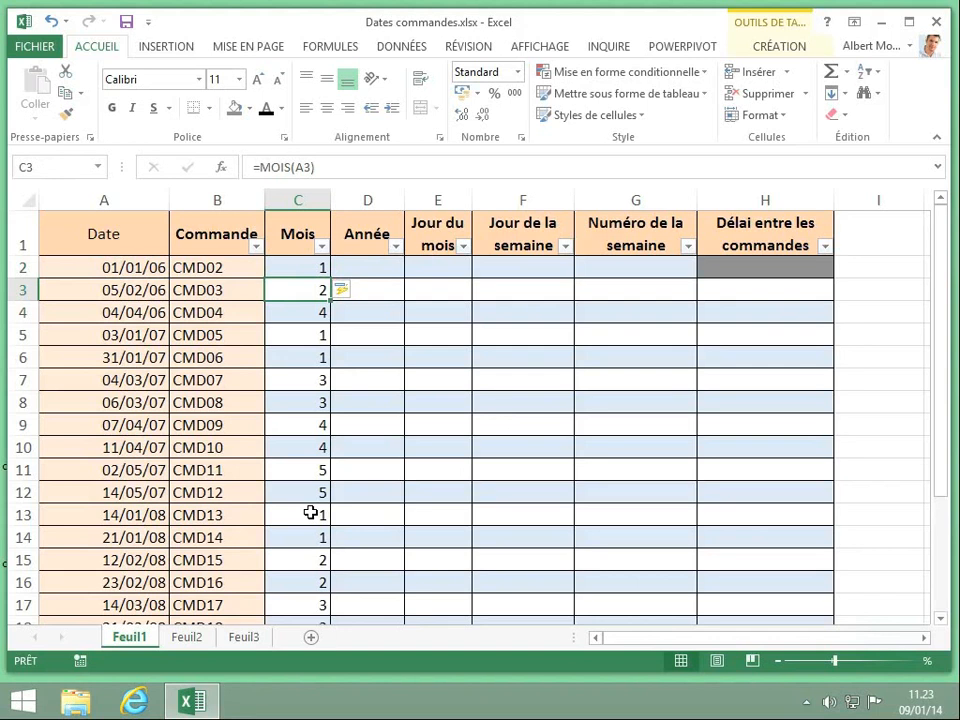
# Step: Fill the Année column with each order's year by entering =ANNEE(A2) in cell D2
pyautogui.click(366, 268)
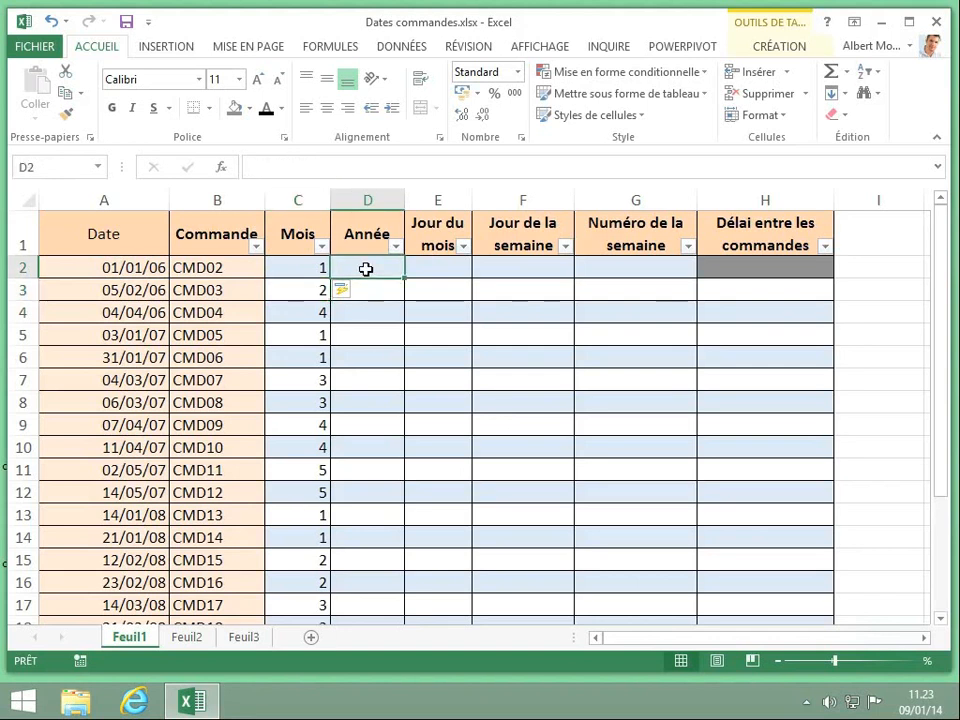
pyautogui.write('=')
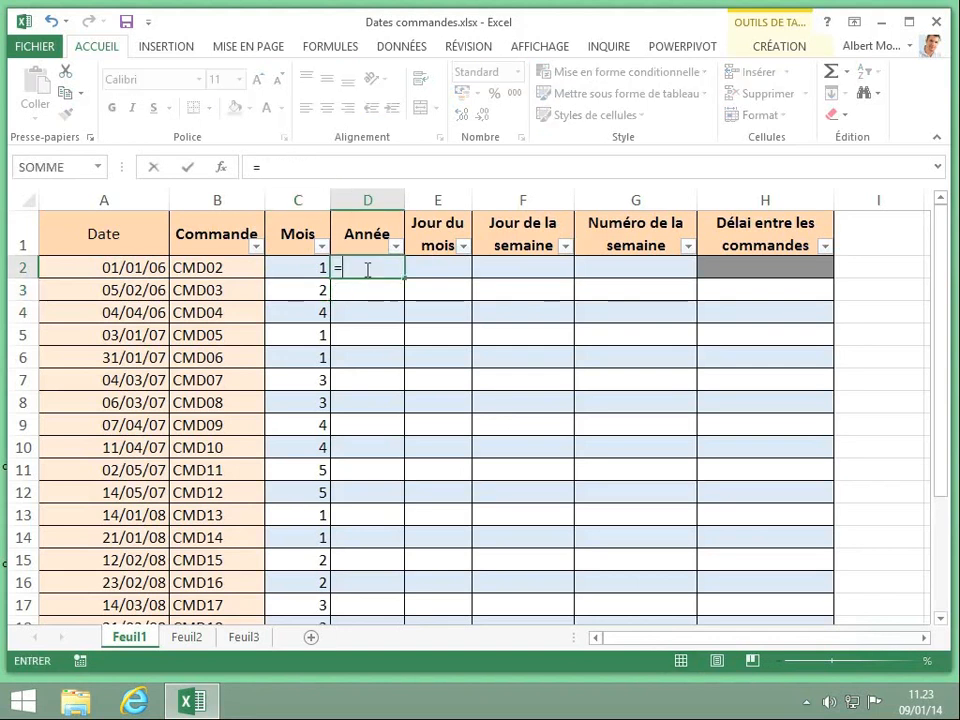
pyautogui.write('a')
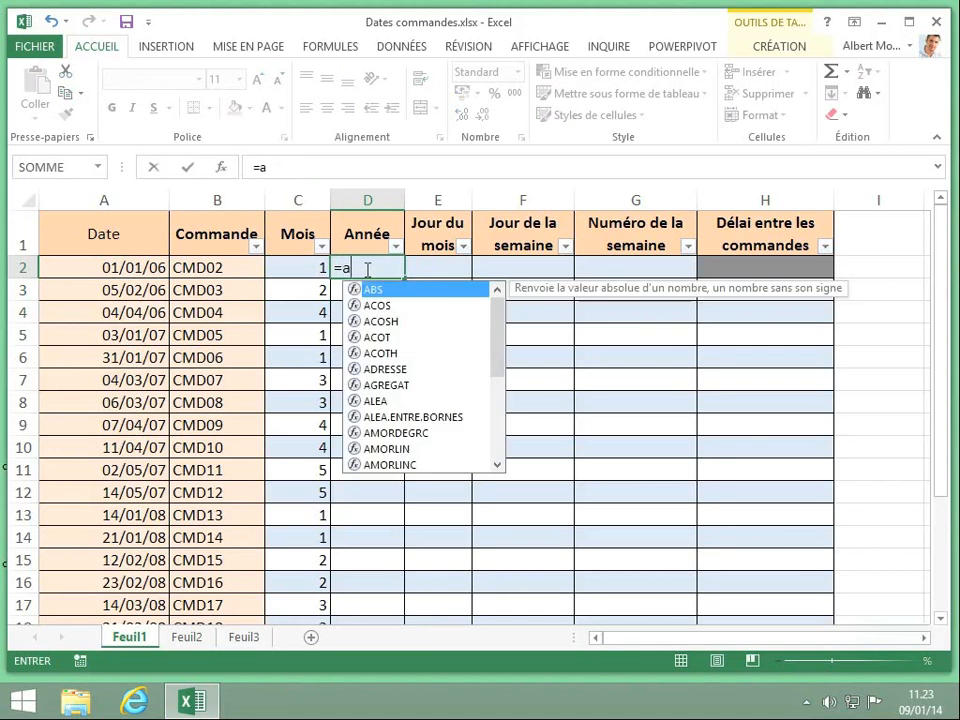
pyautogui.write('nnee')
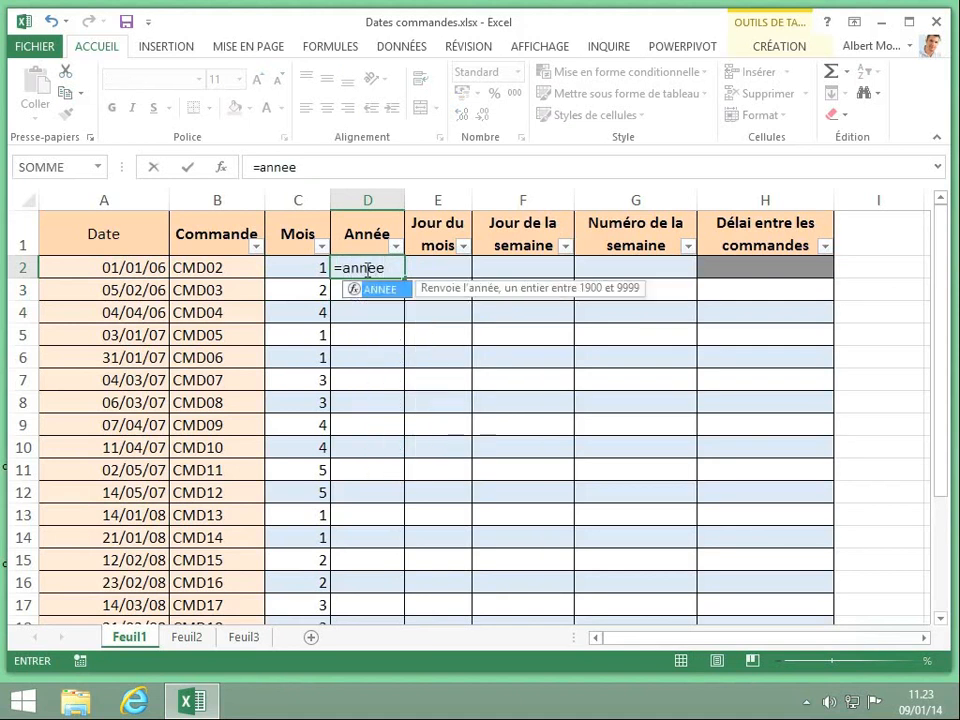
pyautogui.write('(')
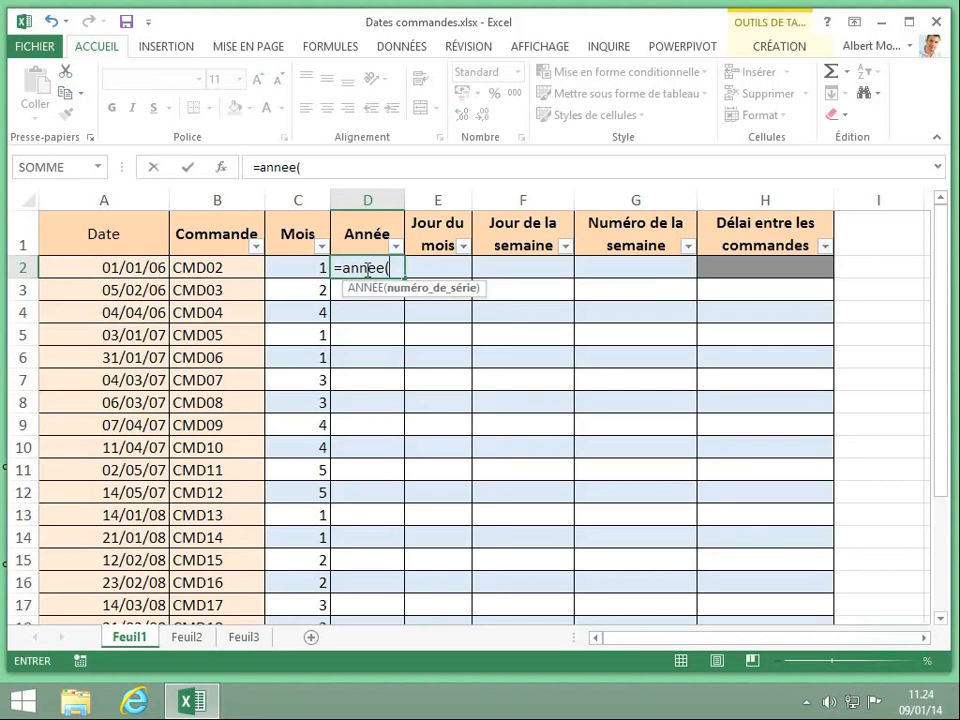
pyautogui.click(121, 268)
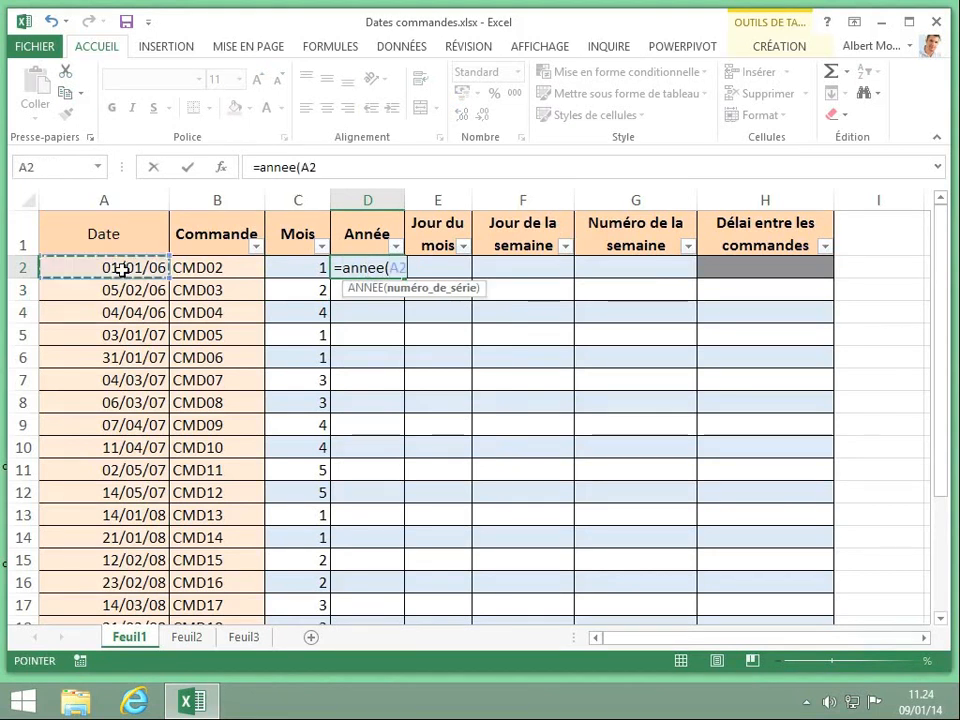
pyautogui.write(')')
pyautogui.press('Return')
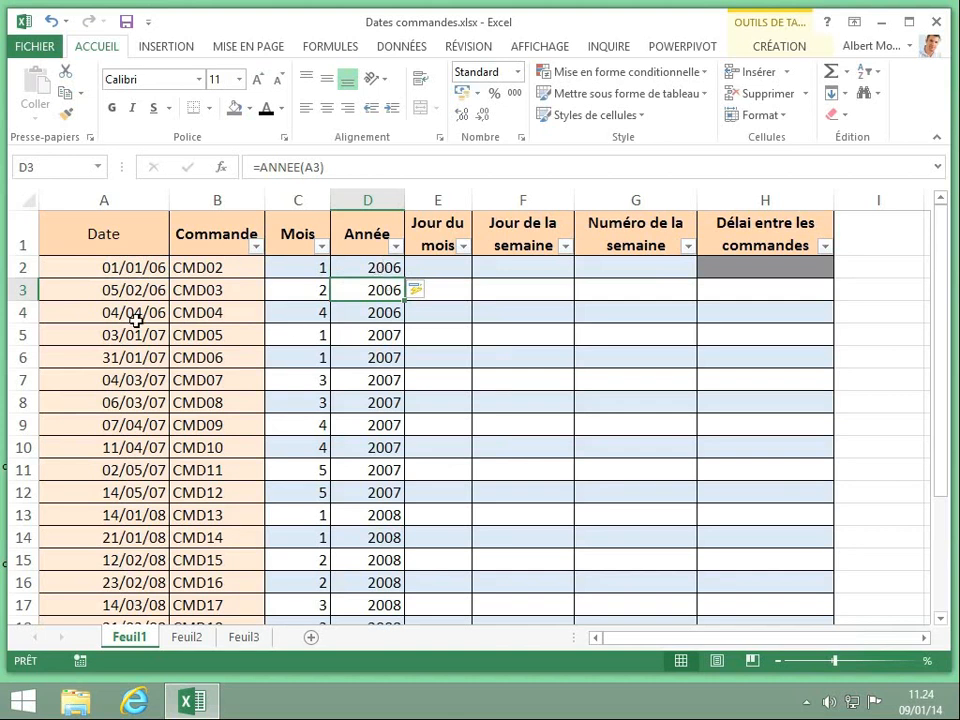
# Step: Fill the Jour du mois column with the day of the month by entering =JOUR(A2) in cell E2
pyautogui.click(438, 268)
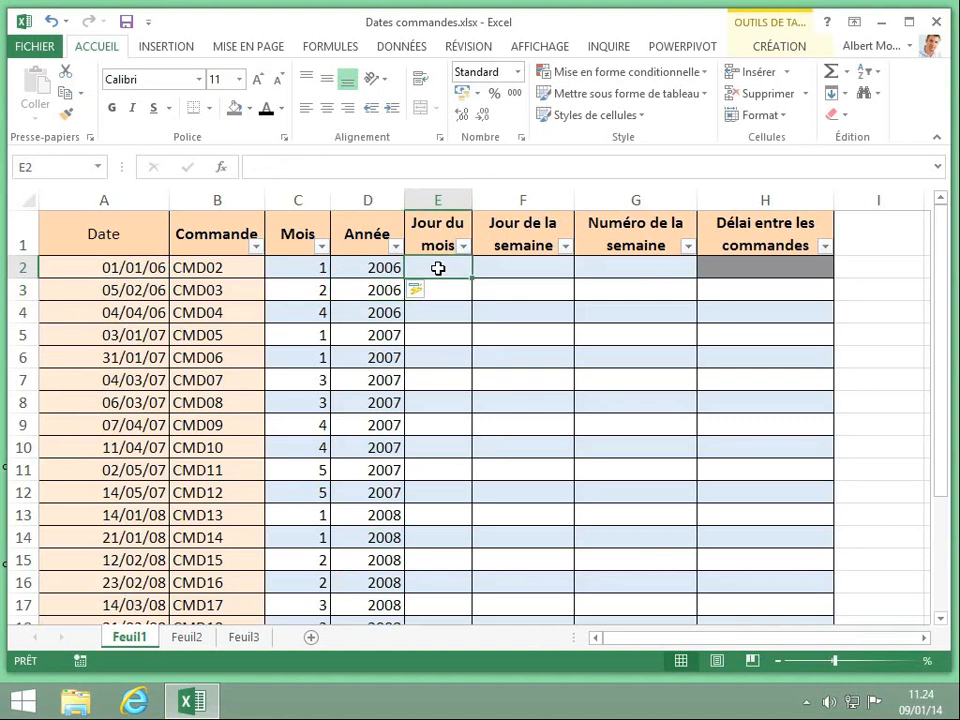
pyautogui.write('=jour')
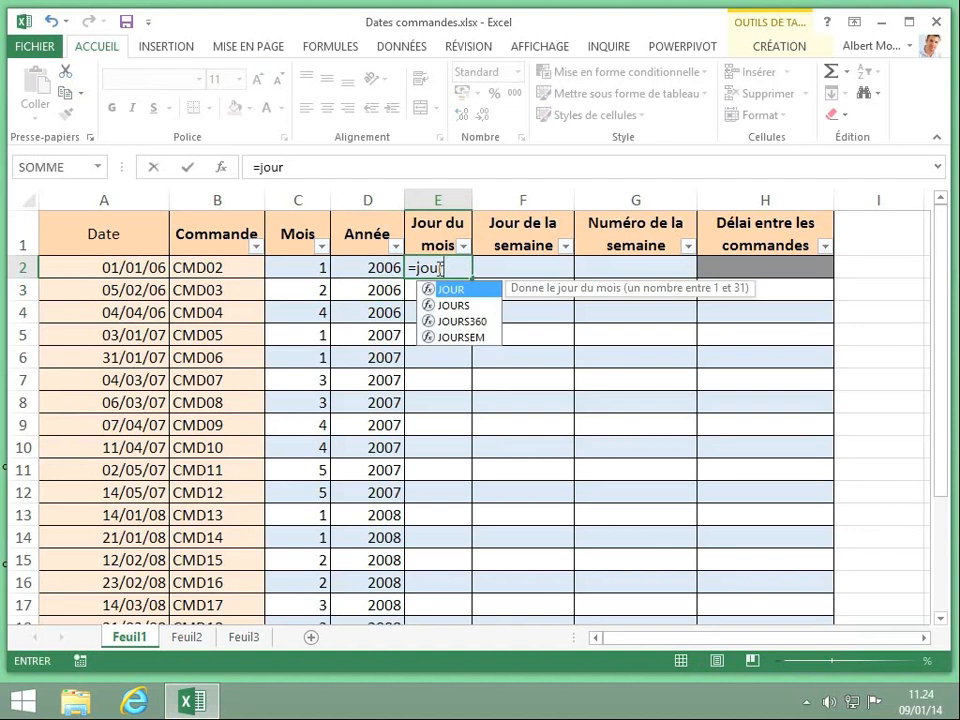
pyautogui.write('(')
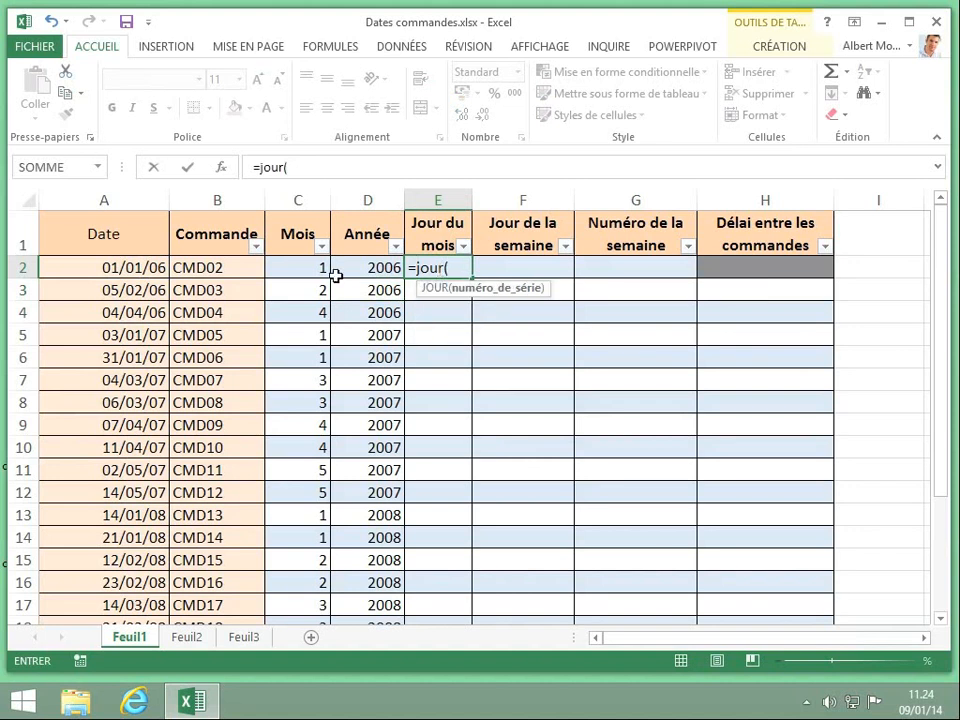
pyautogui.click(139, 266)
pyautogui.write(')')
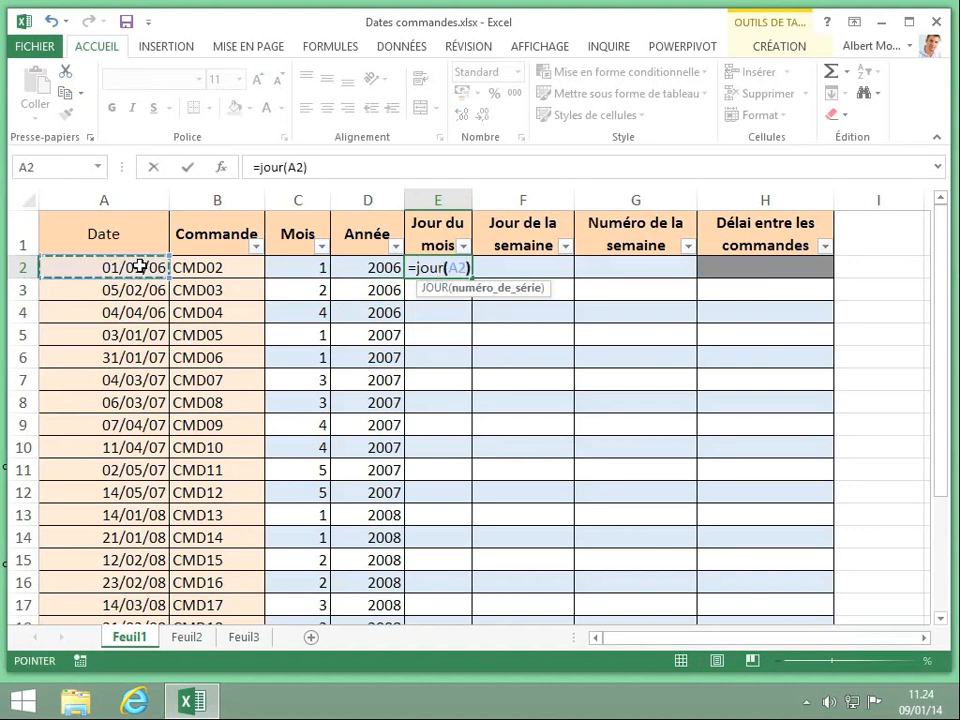
pyautogui.press('Return')
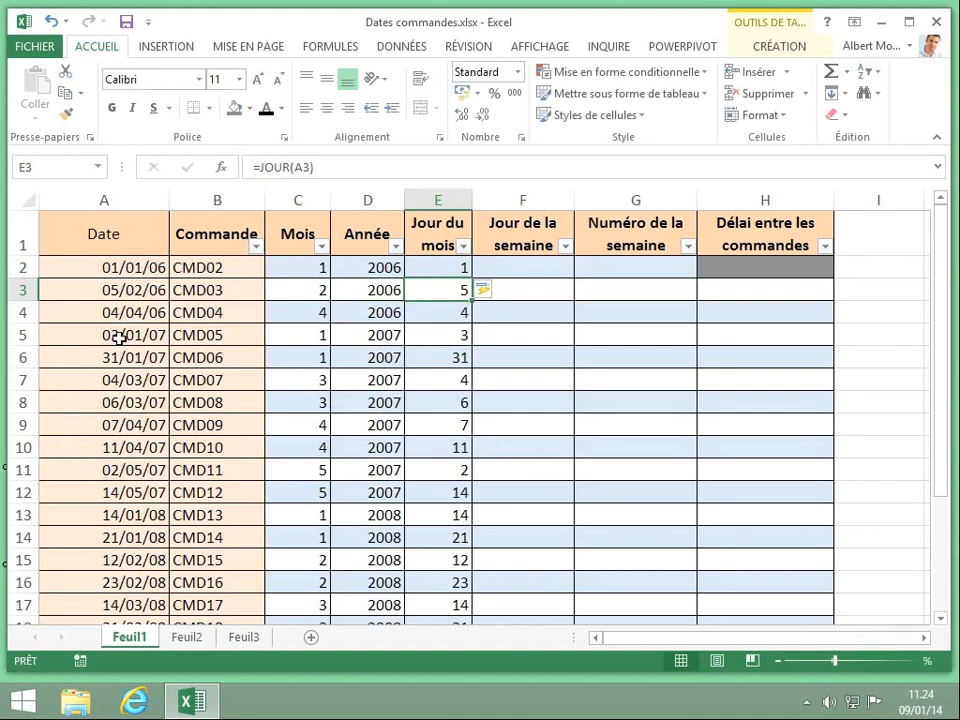
pyautogui.click(437, 337)
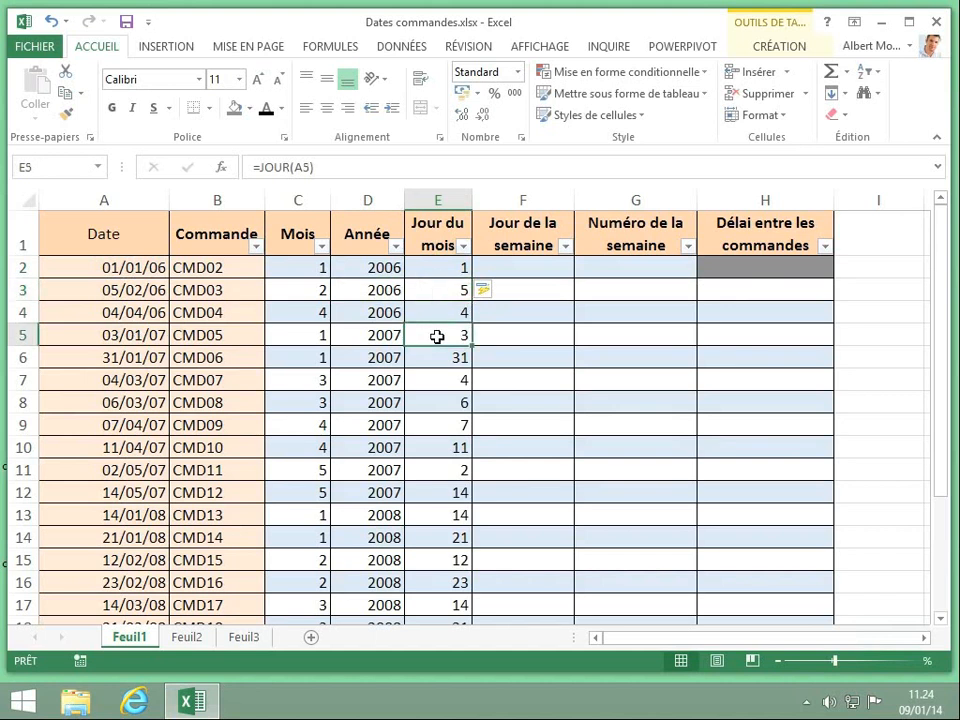
# Step: Fill the Jour de la semaine column with the weekday number by entering =JOURSEM(A2) in cell F2
pyautogui.click(529, 273)
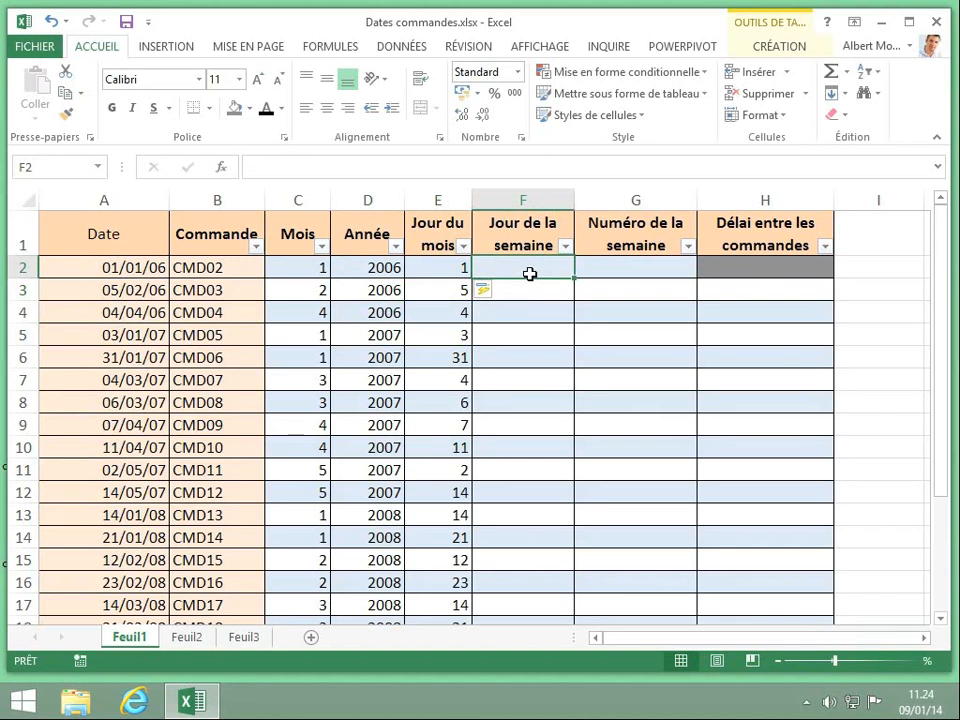
pyautogui.write('=')
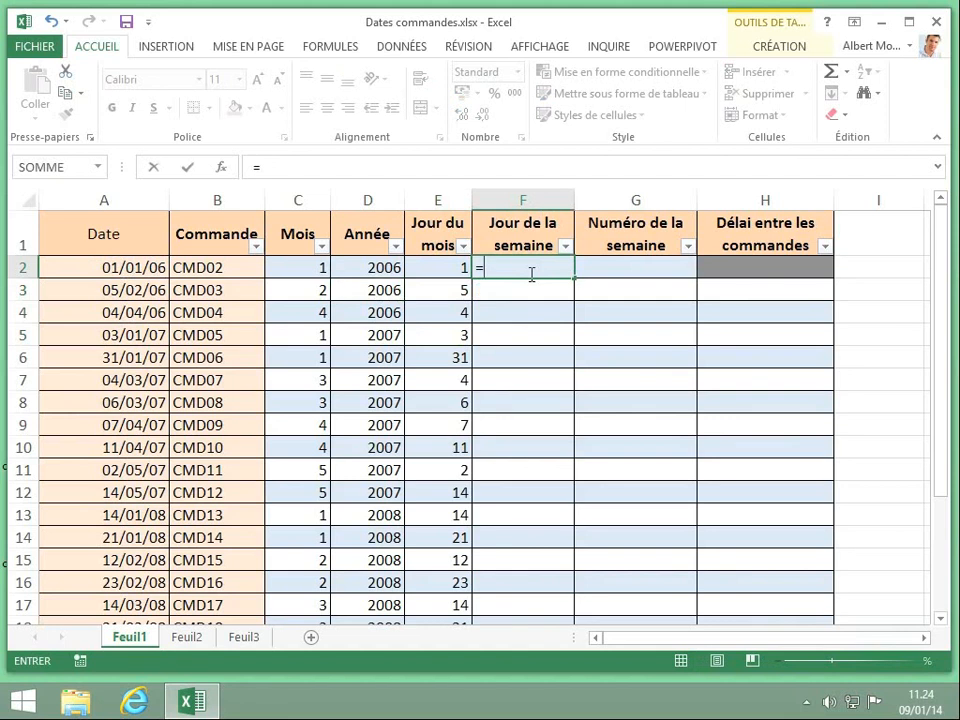
pyautogui.write('jou')
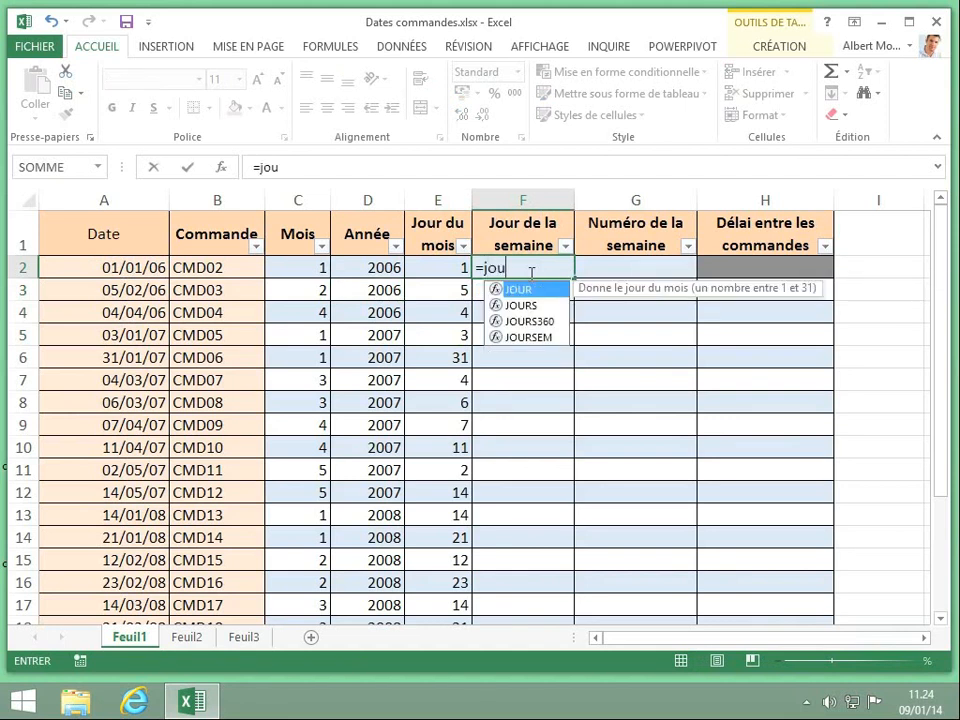
pyautogui.write('rsem(')
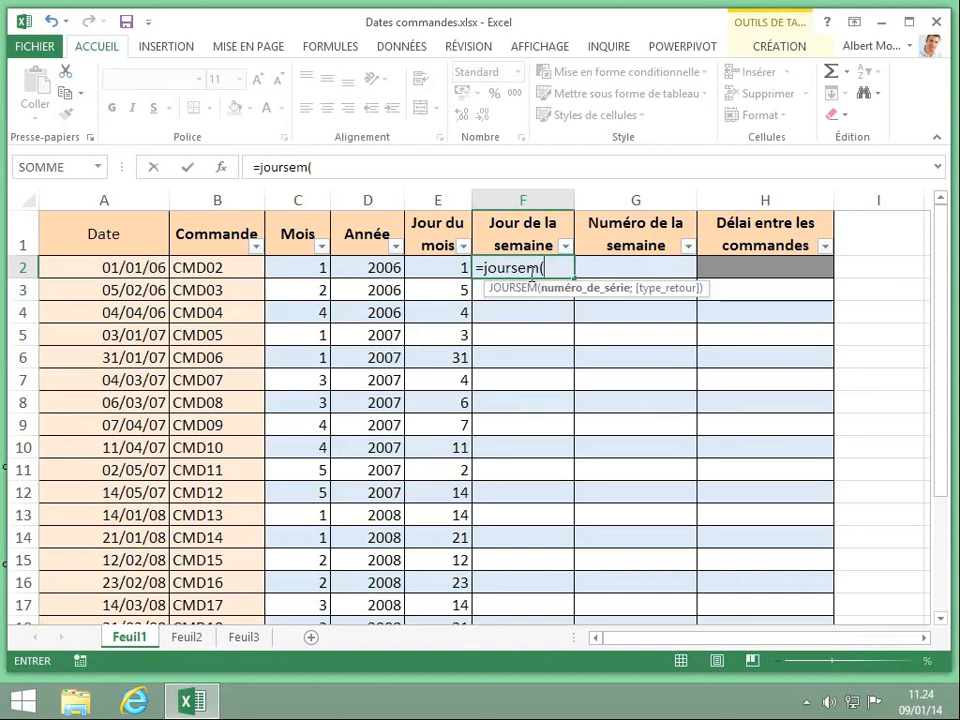
pyautogui.click(148, 268)
pyautogui.write(')')
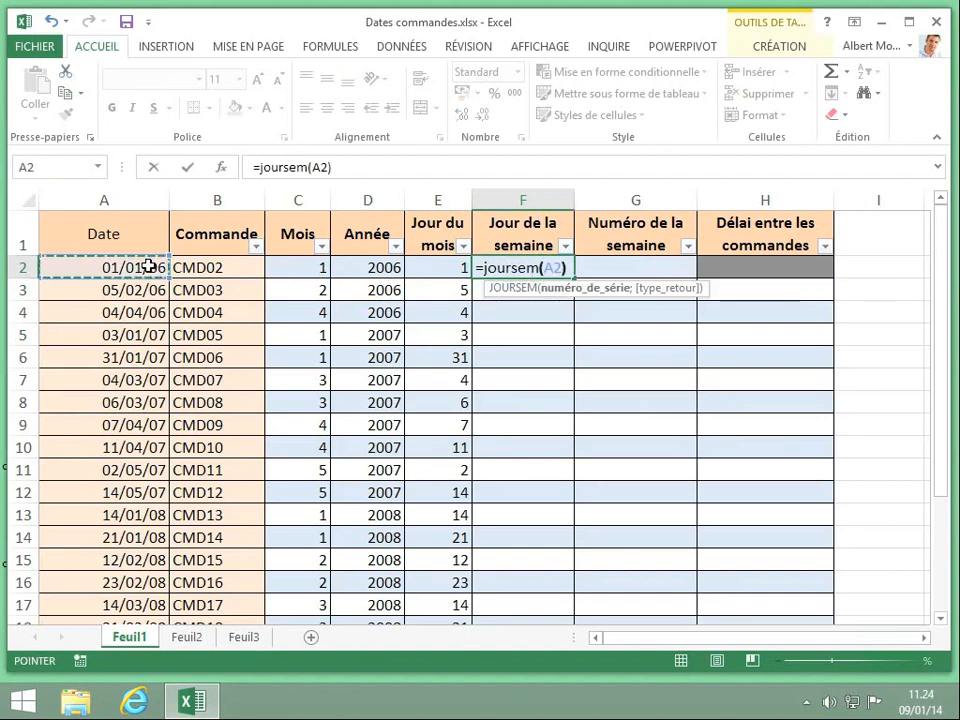
pyautogui.press('Return')
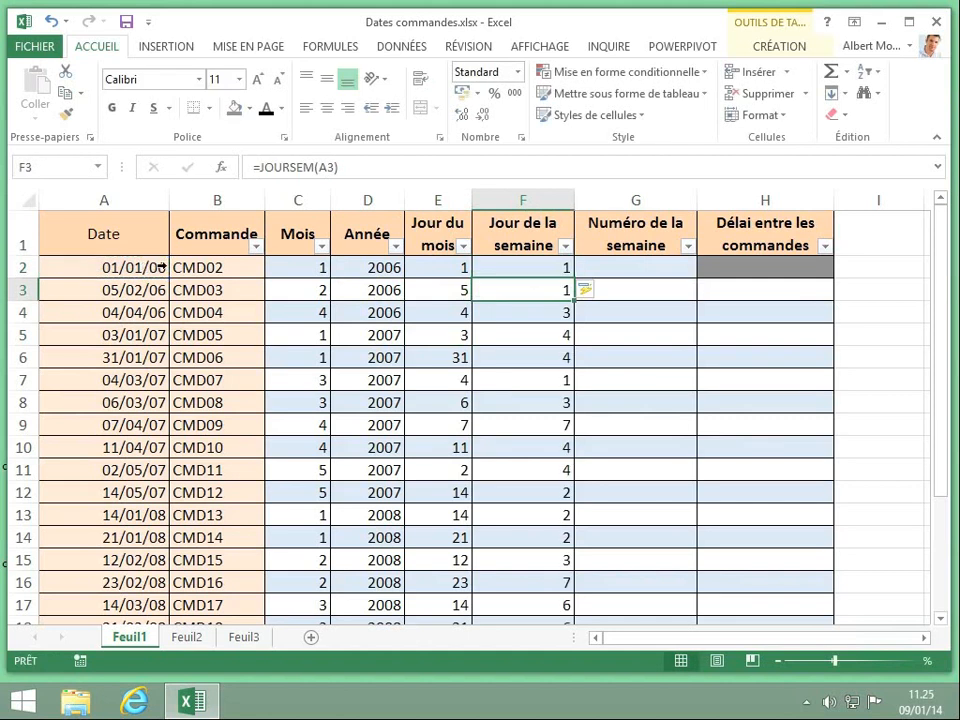
pyautogui.click(550, 270)
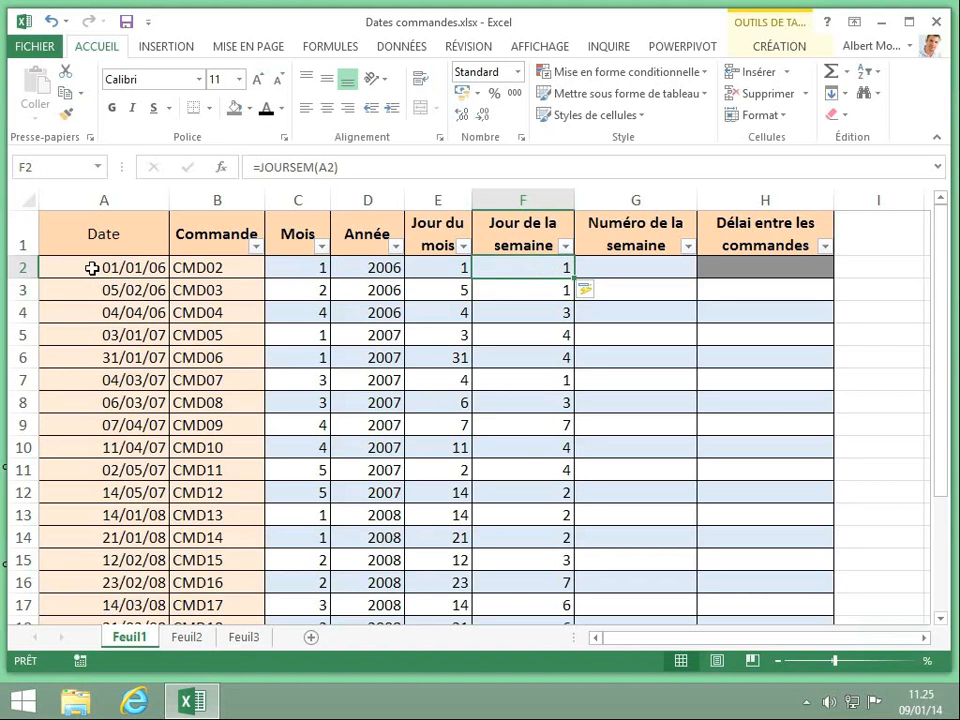
# Step: Fill the Numéro de la semaine column with the week number by entering =NO.SEMAINE(A2) in cell G2
pyautogui.click(637, 272)
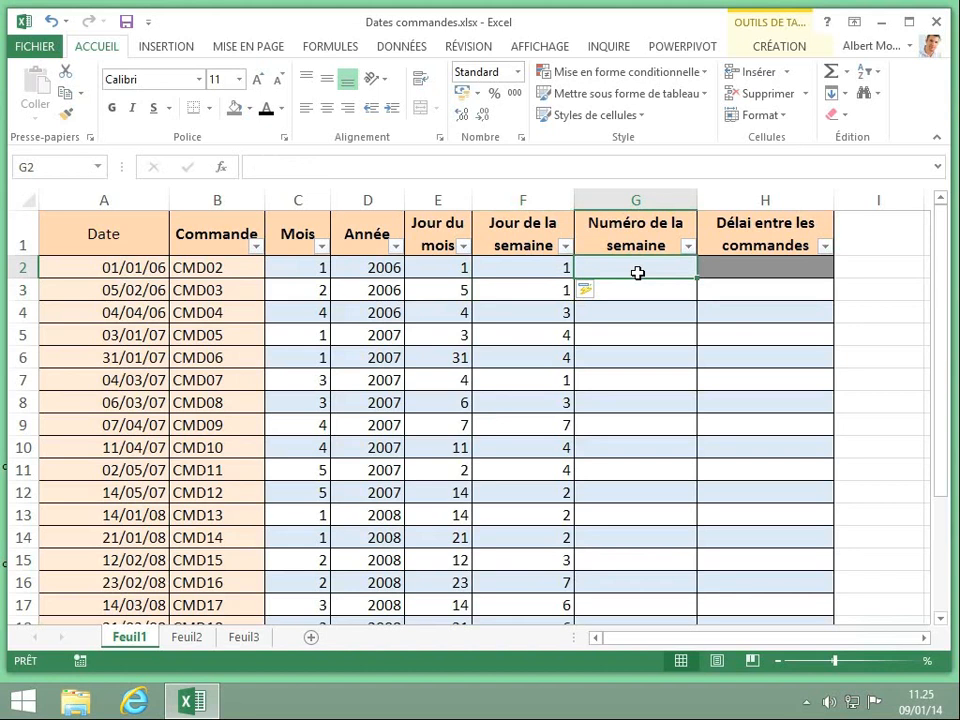
pyautogui.write('=')
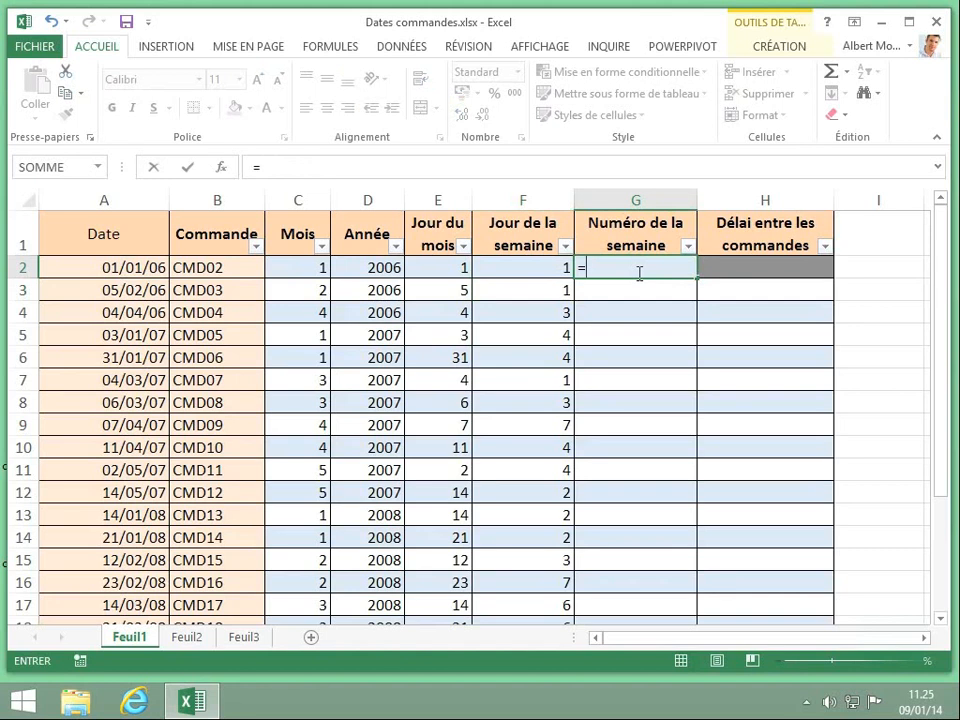
pyautogui.write('no')
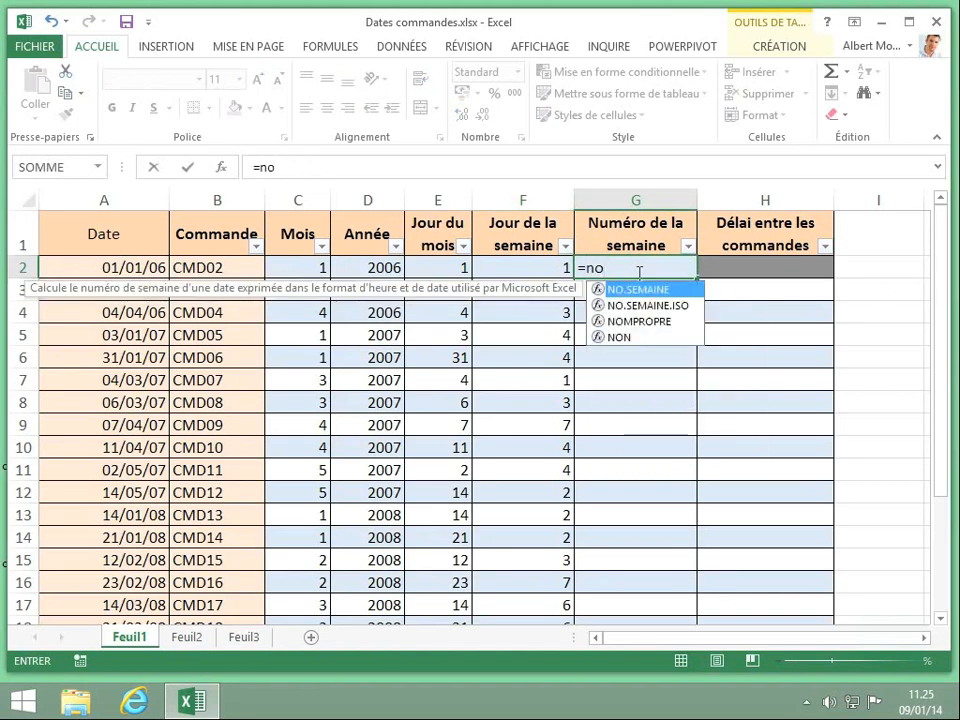
pyautogui.write('.se')
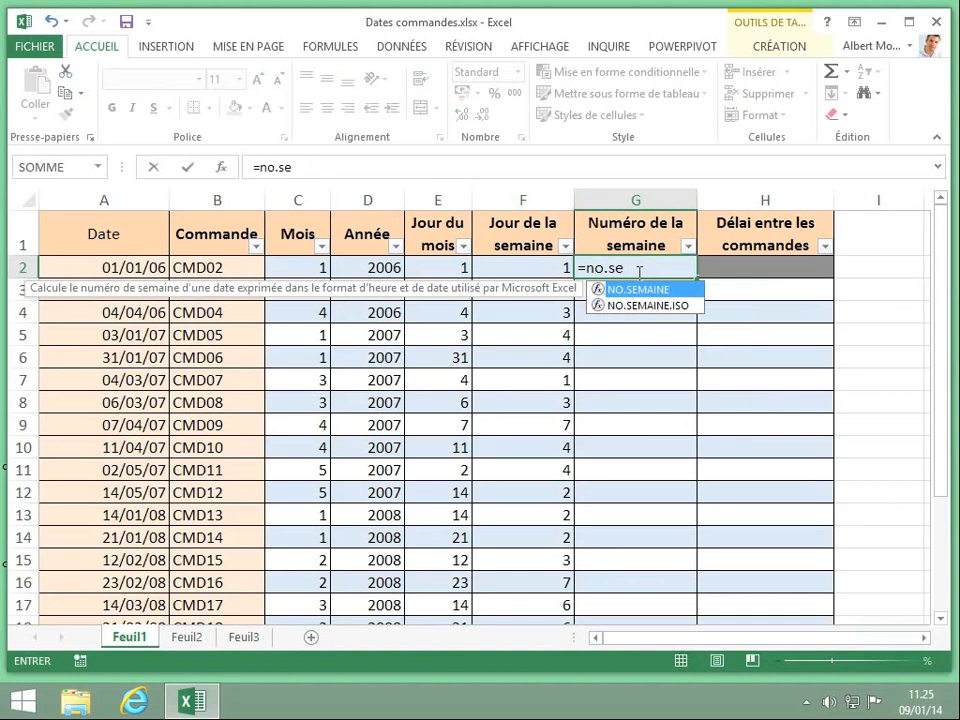
pyautogui.write('maine(')
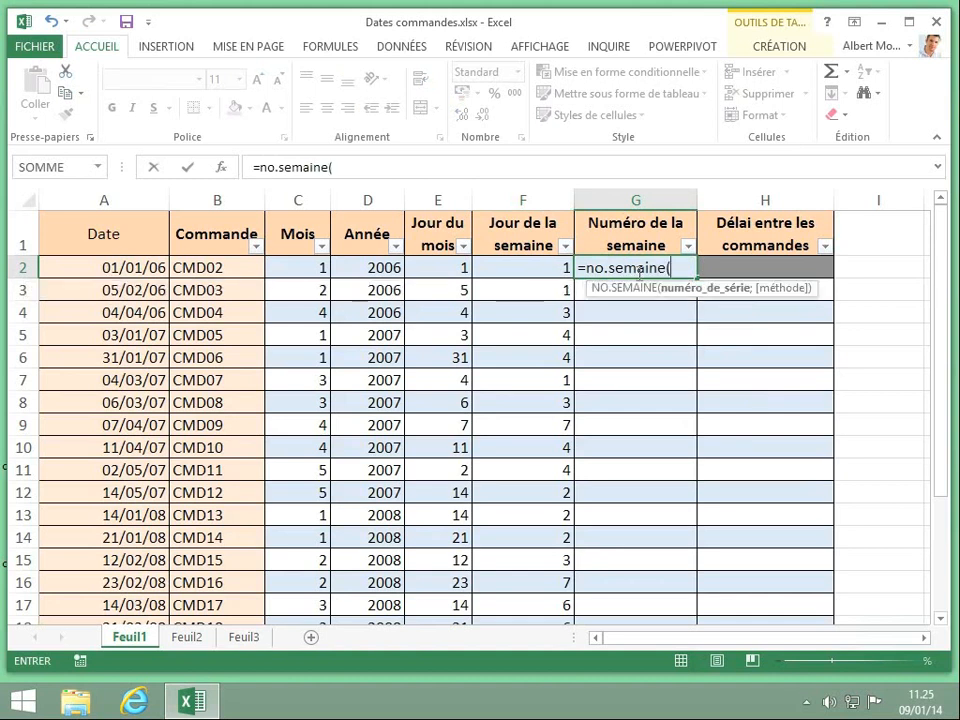
pyautogui.click(129, 270)
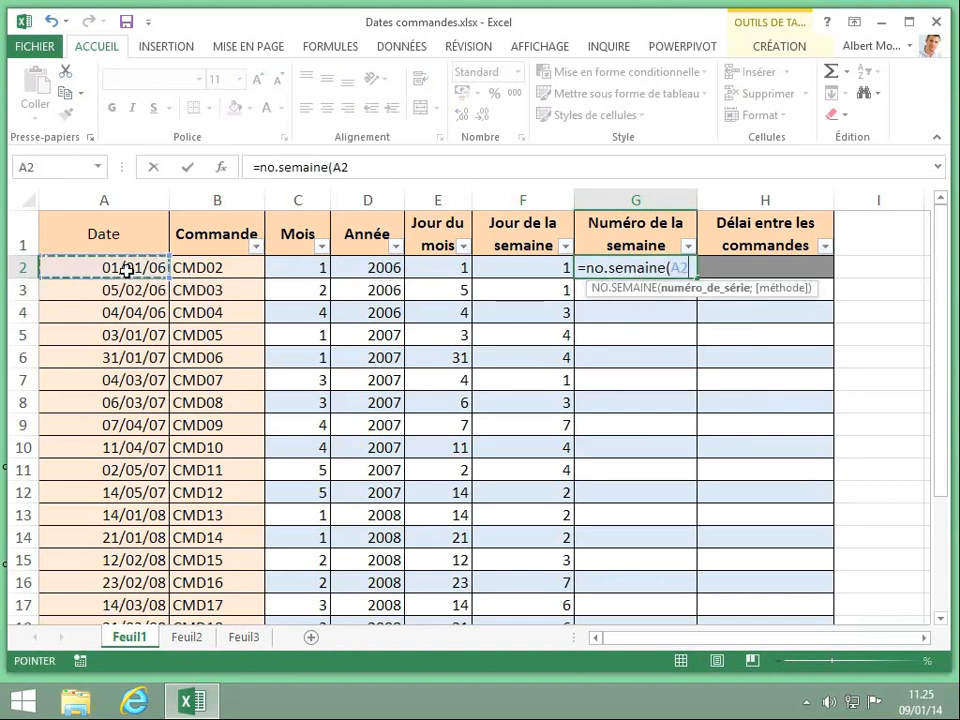
pyautogui.write(')')
pyautogui.press('Return')
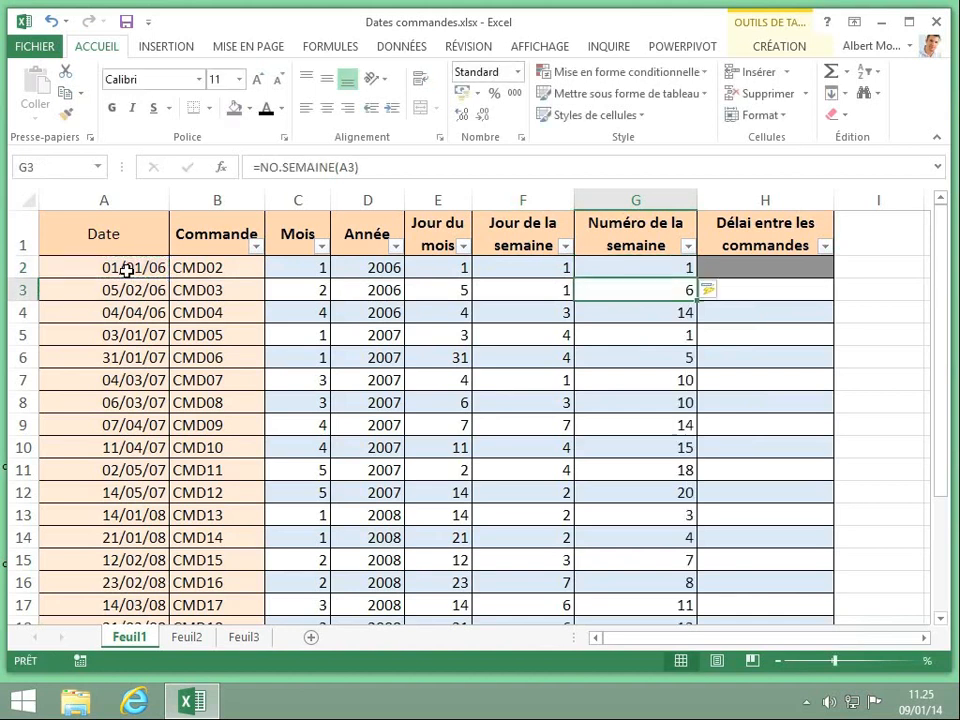
pyautogui.click(671, 270)
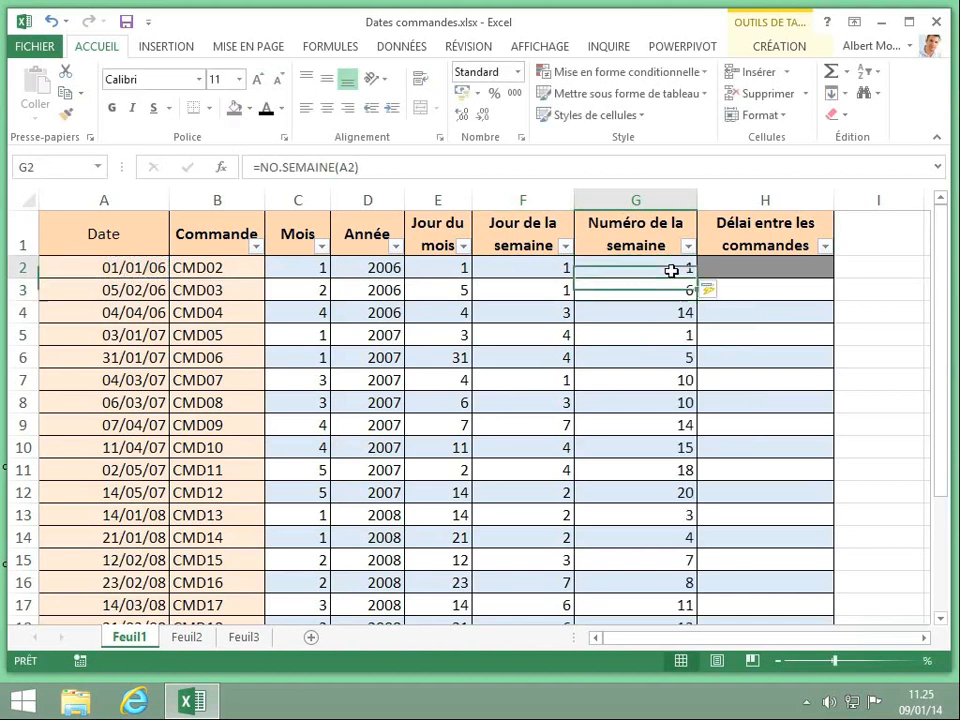
pyautogui.click(666, 286)
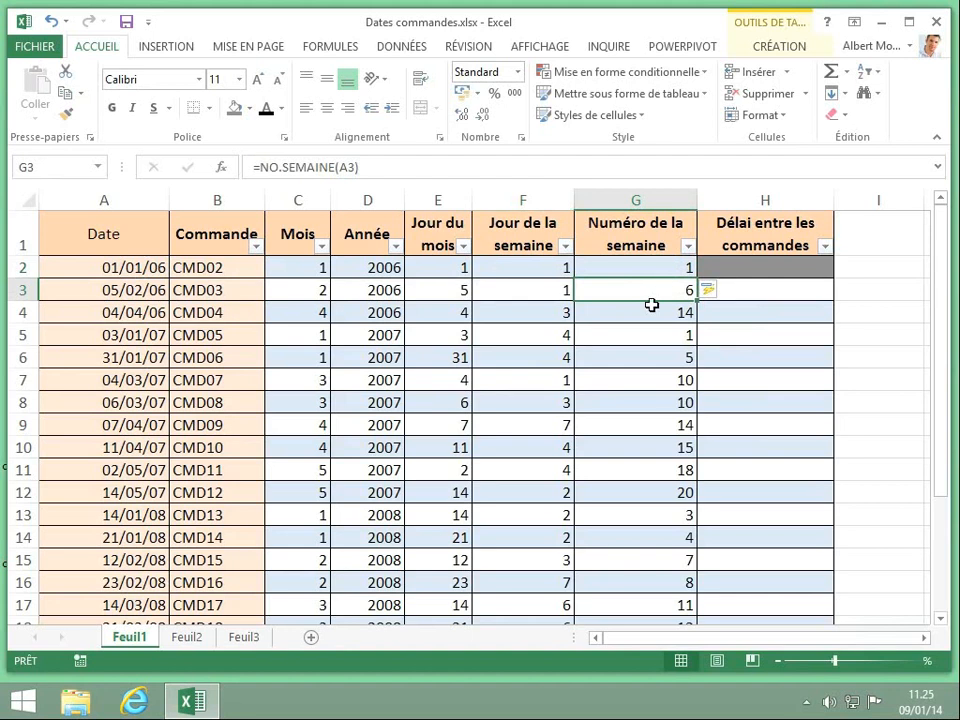
pyautogui.click(649, 310)
pyautogui.click(147, 334)
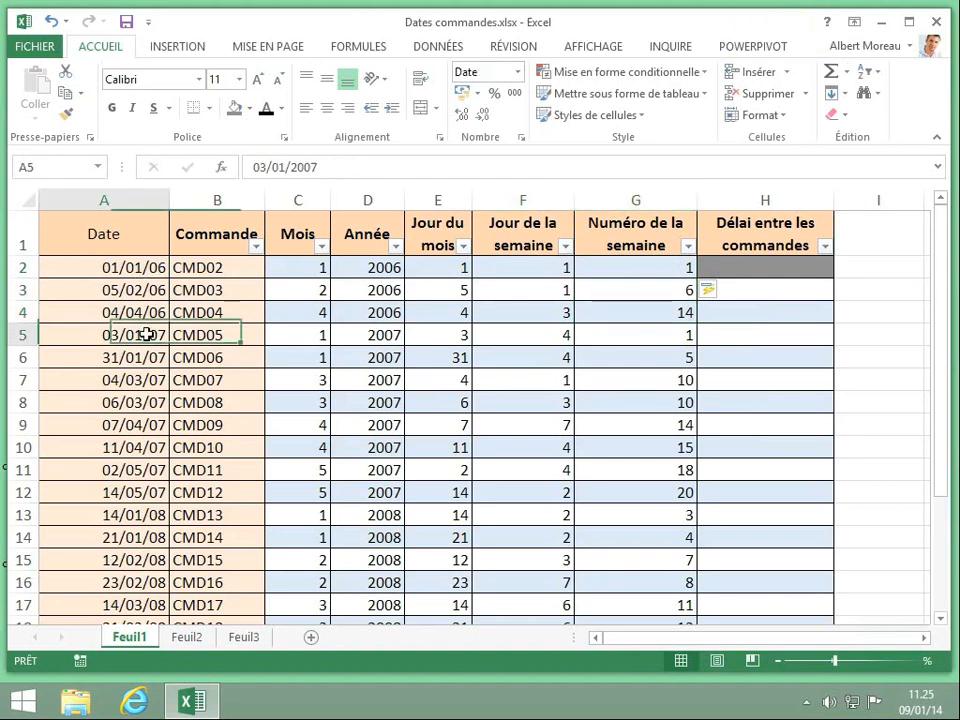
pyautogui.click(662, 332)
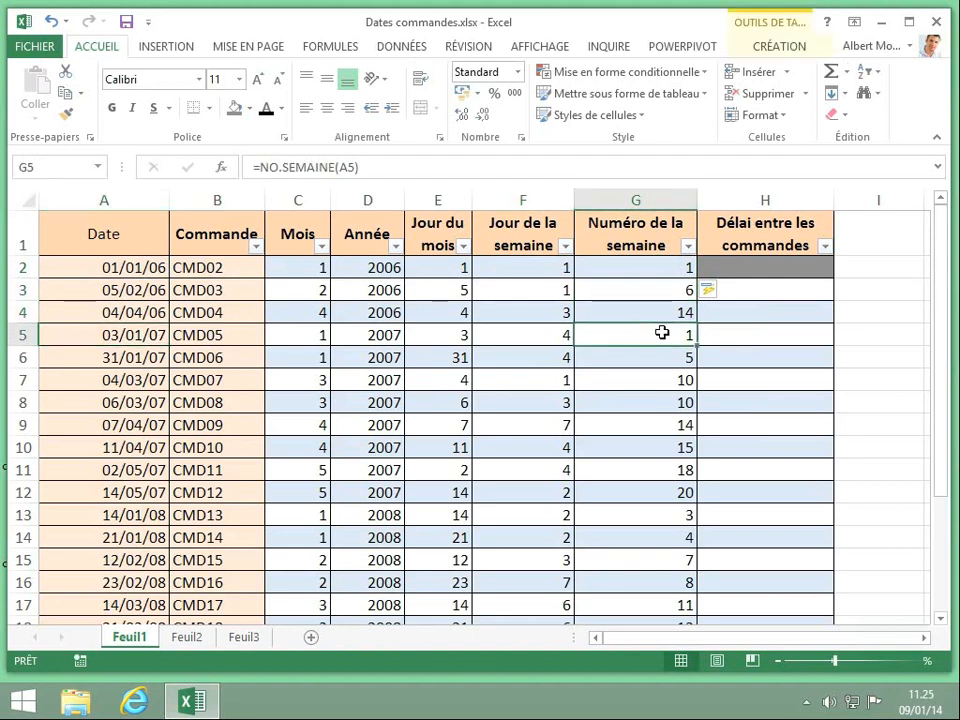
pyautogui.click(662, 356)
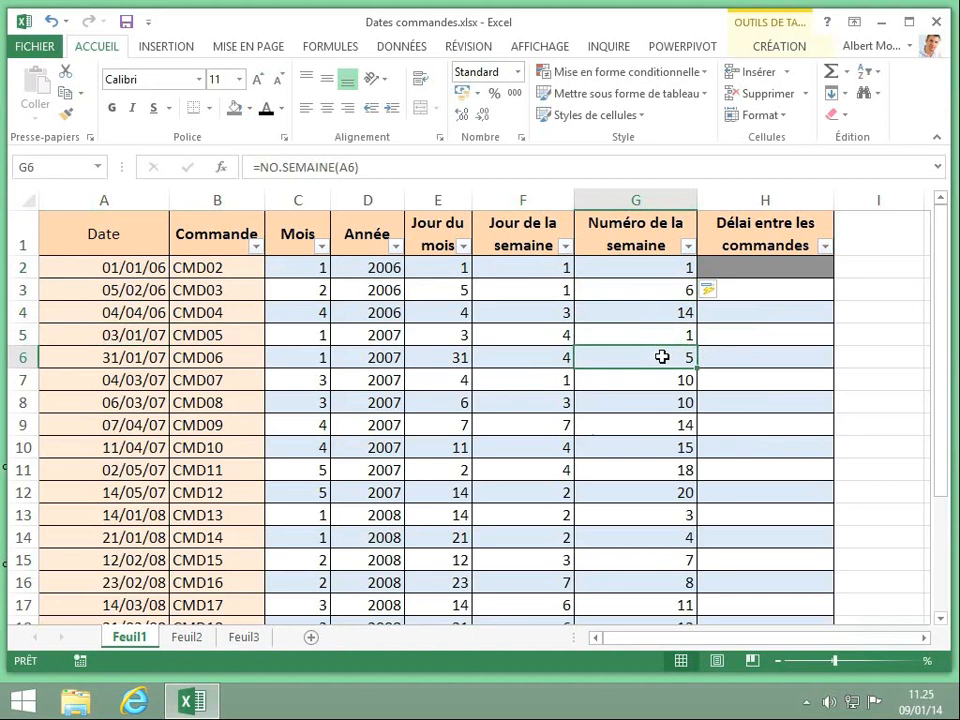
pyautogui.click(664, 489)
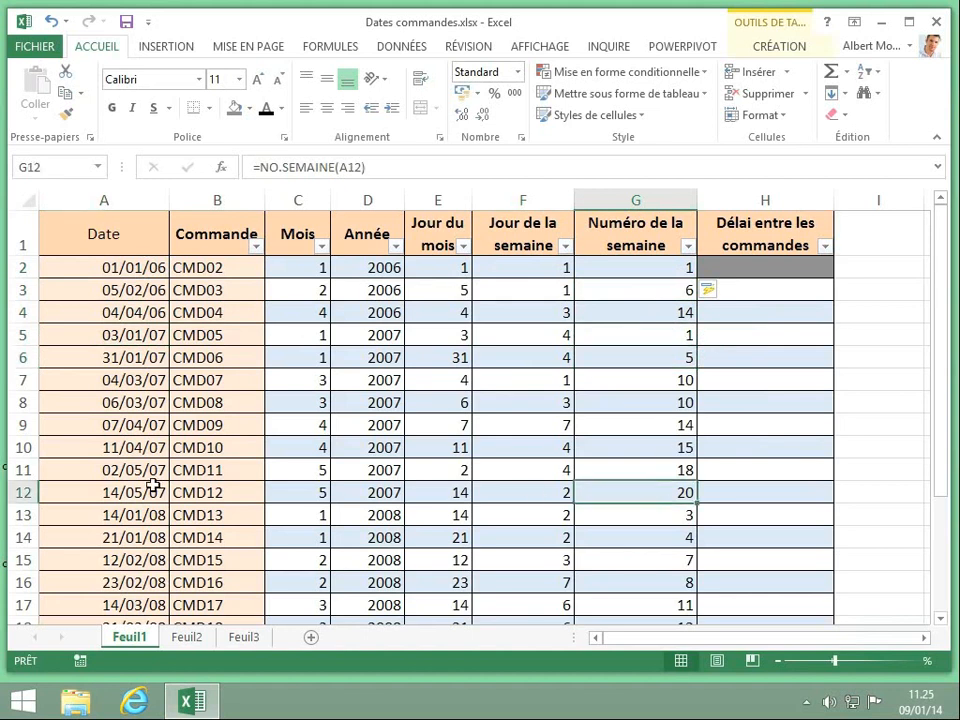
# Step: Fill the Délai entre les commandes column with 360-day-year intervals by entering =JOURS360(A2;A3;VRAI) in cell H3, using the European method
pyautogui.click(766, 292)
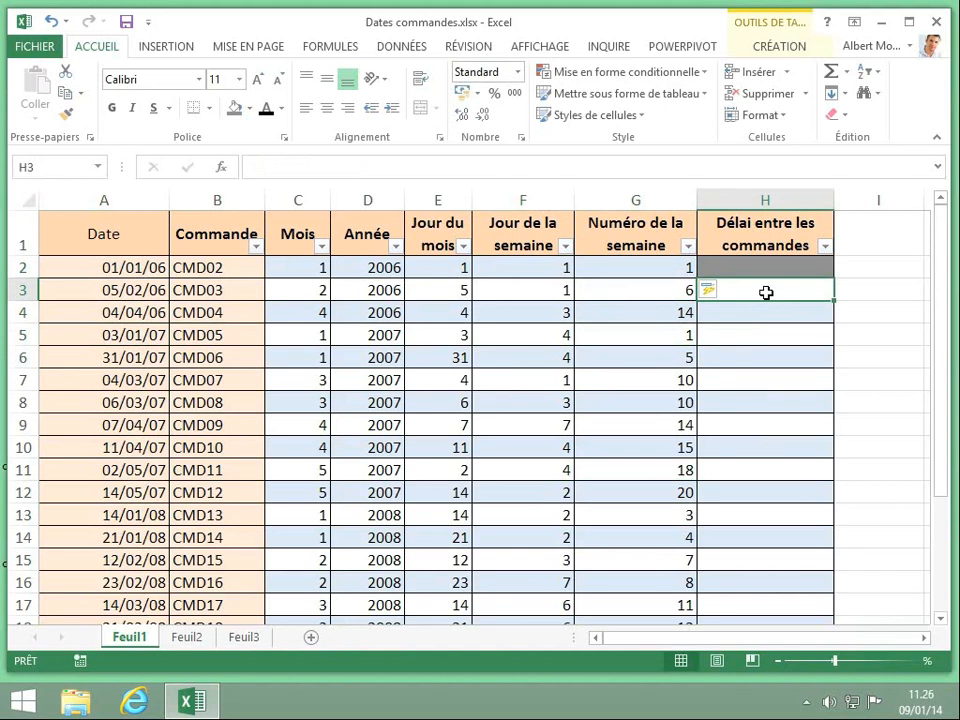
pyautogui.write('=')
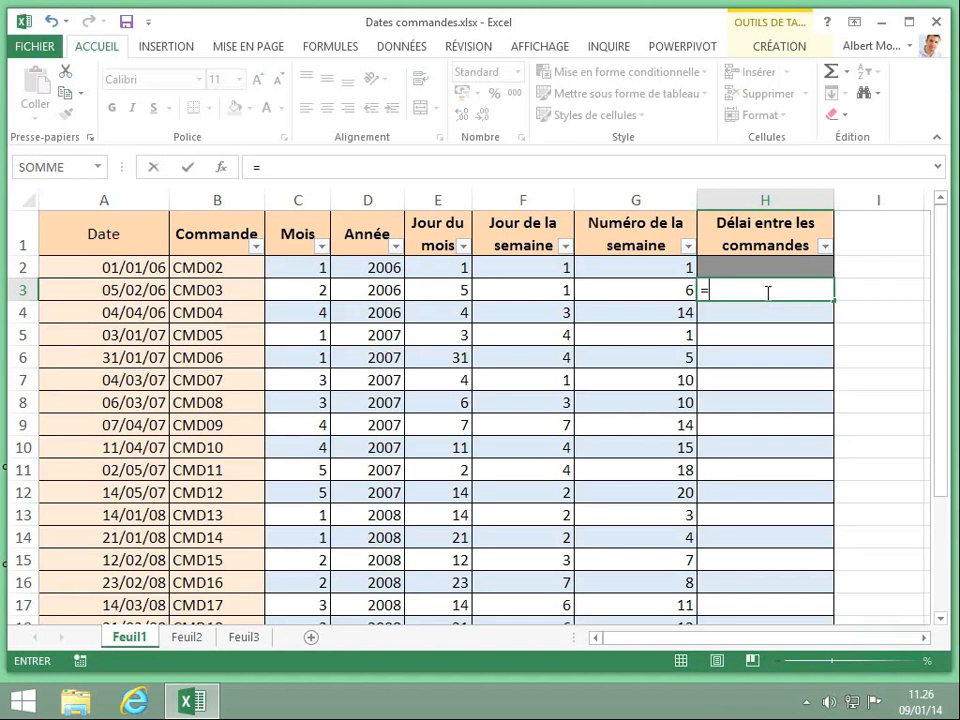
pyautogui.write('jours')
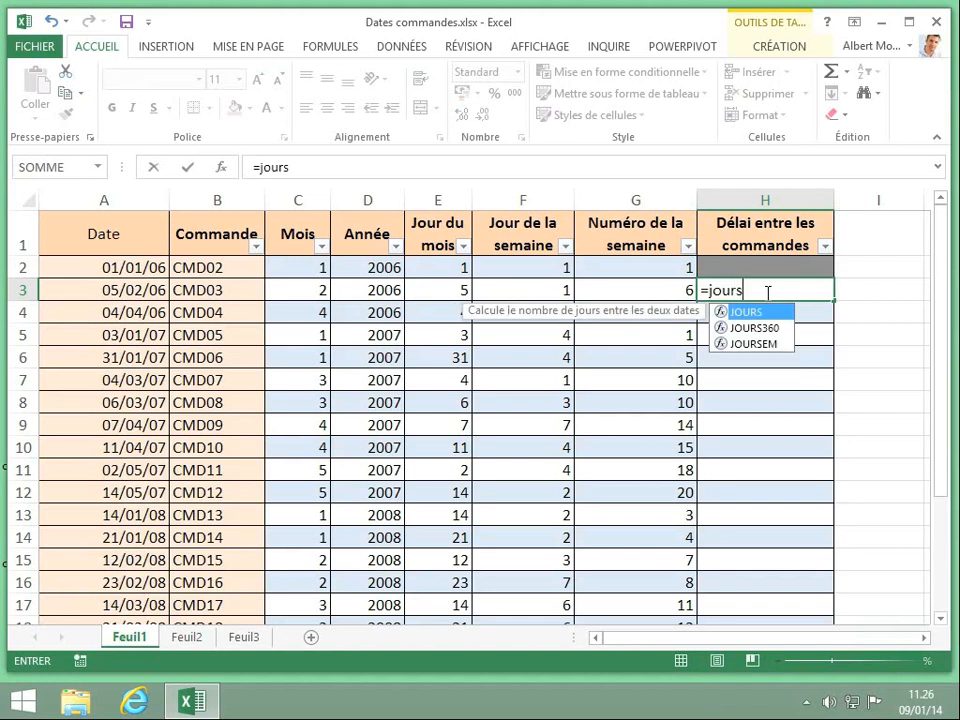
pyautogui.write('360')
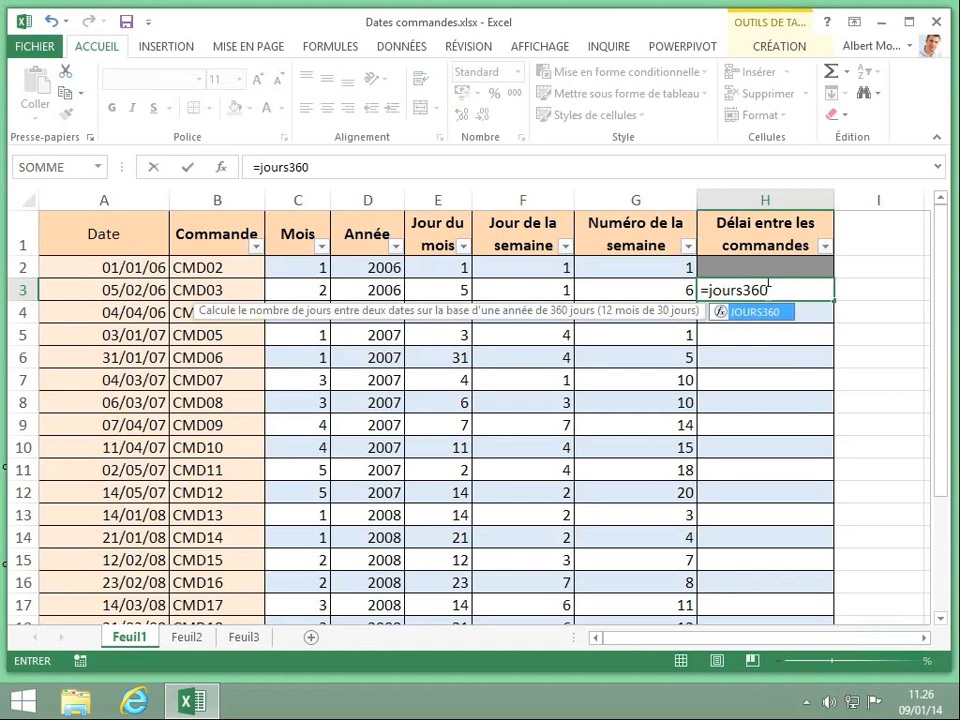
pyautogui.write('(')
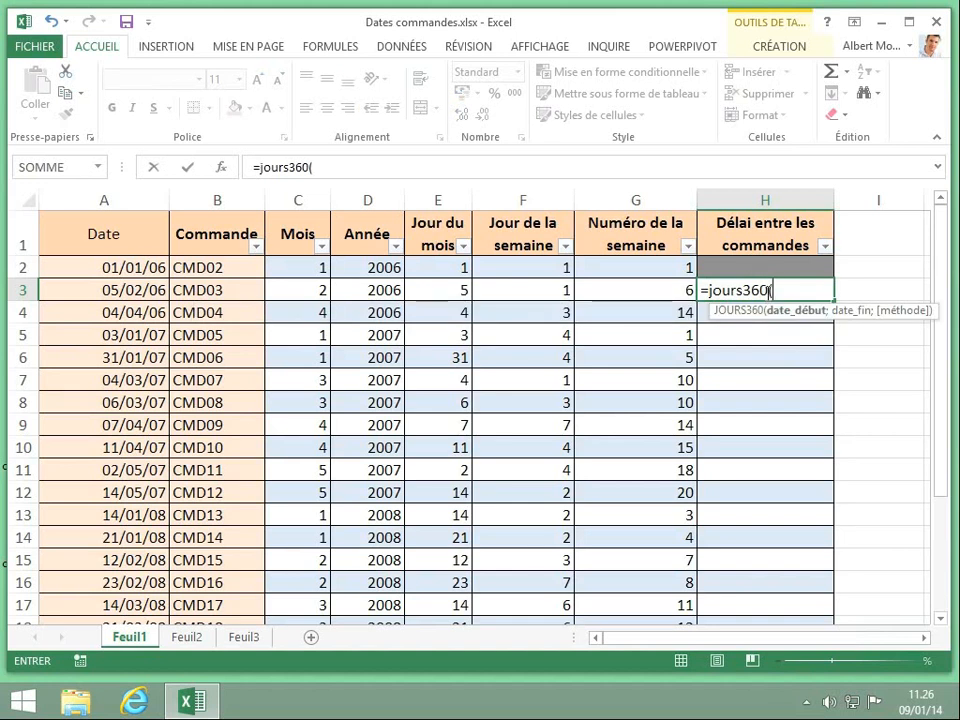
pyautogui.click(132, 267)
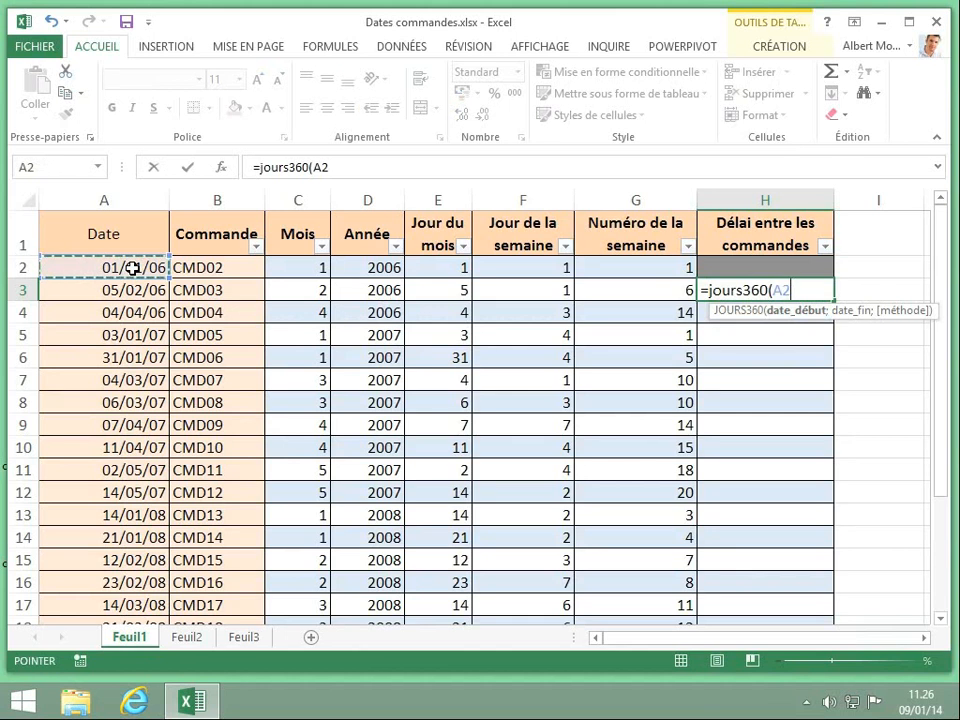
pyautogui.write(';')
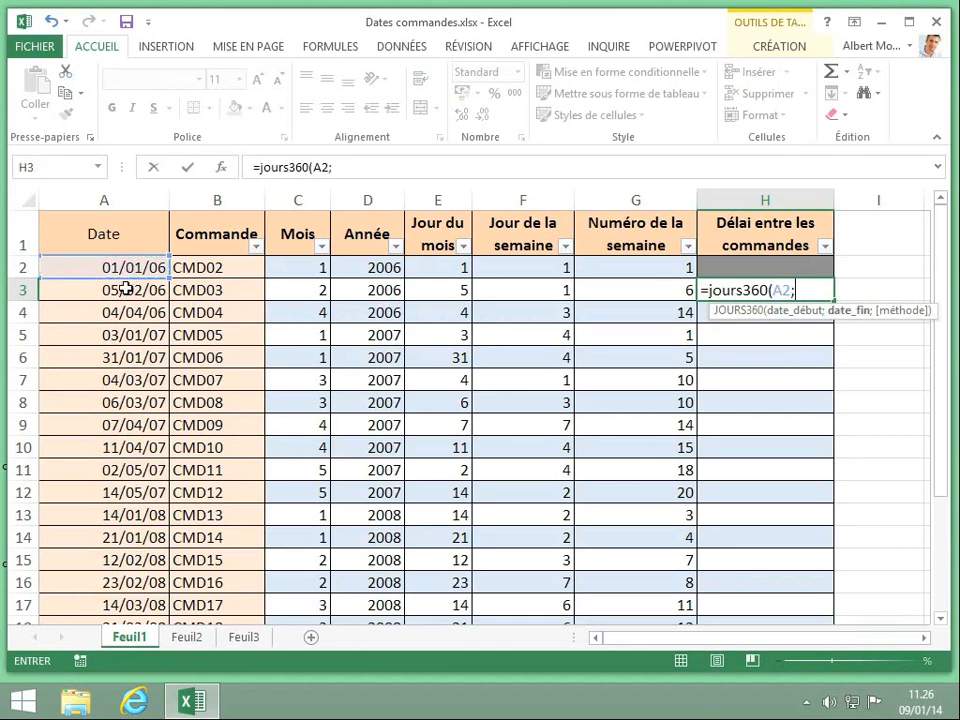
pyautogui.click(124, 288)
pyautogui.write(';')
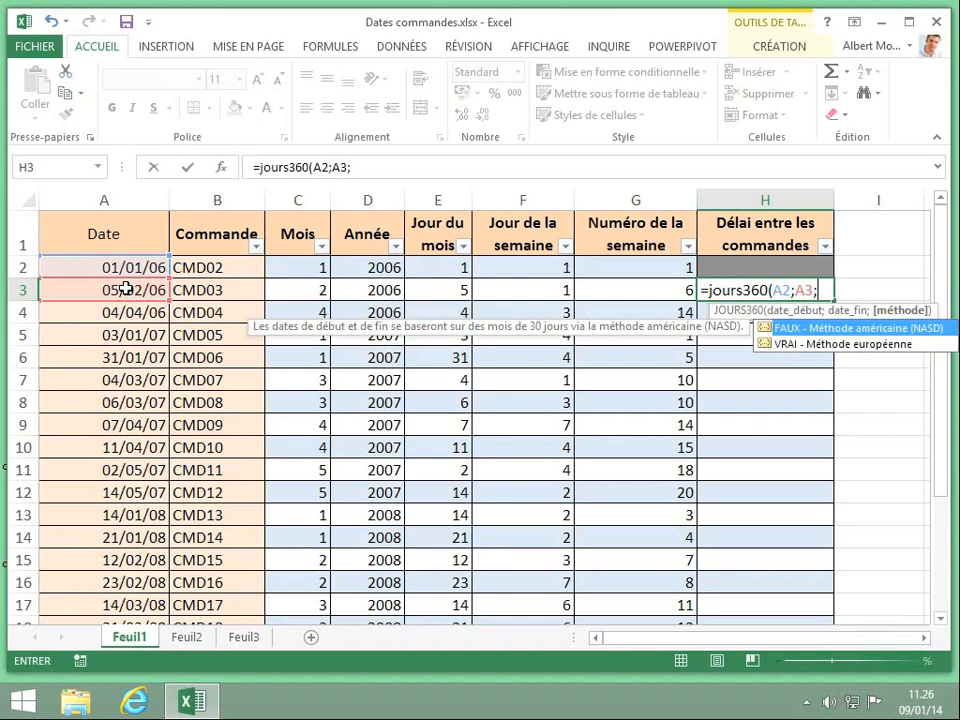
pyautogui.write('vrai)')
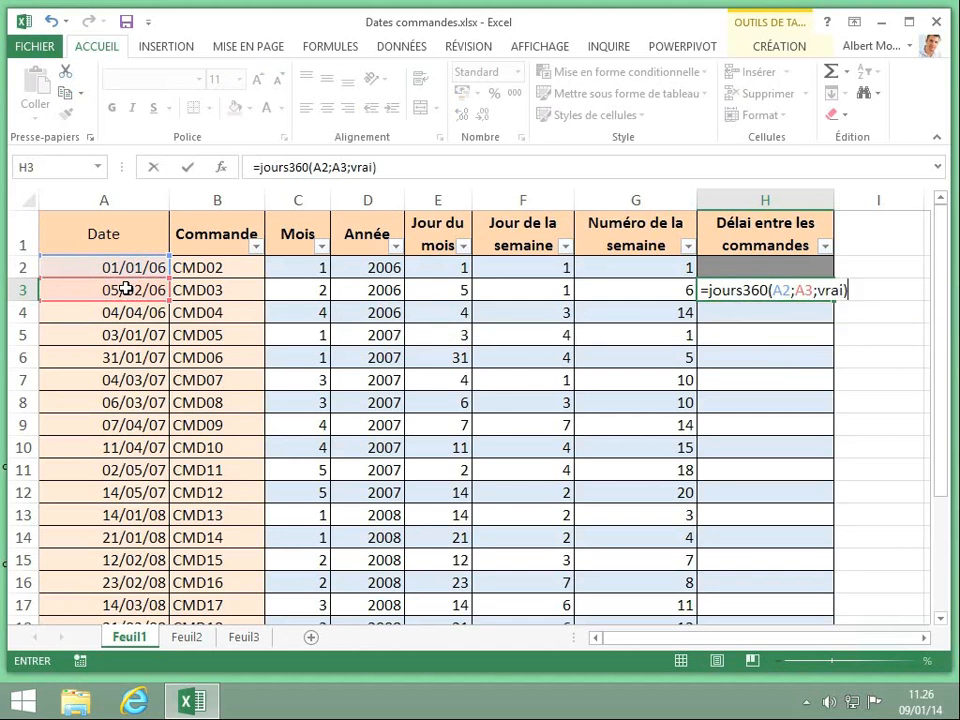
pyautogui.press('Return')
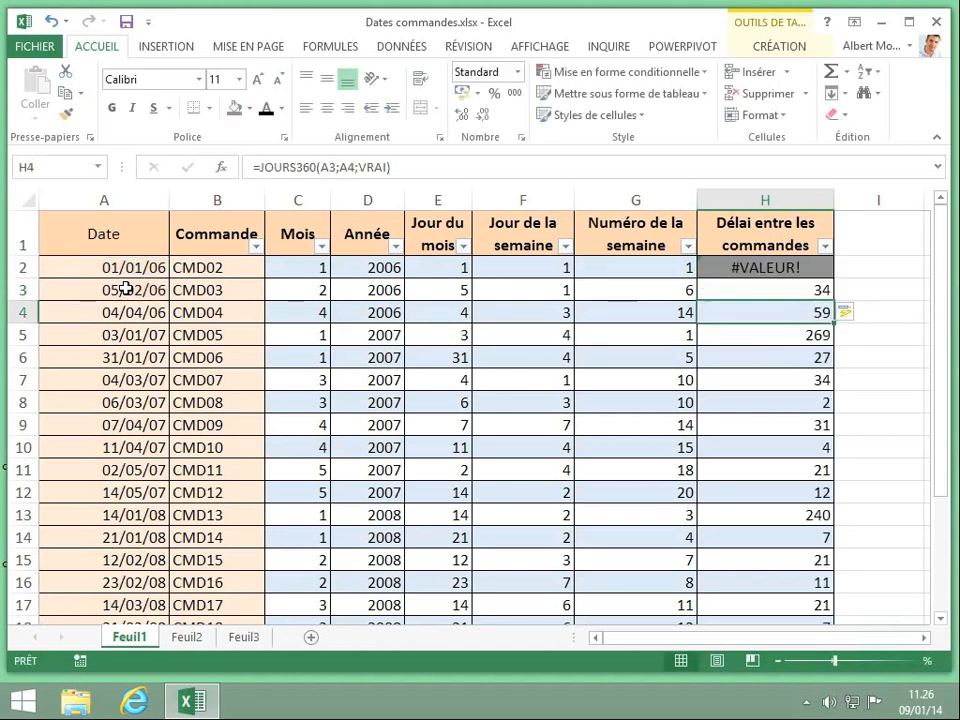
# Step: Replace the delay formula in cell H3 with the plain date subtraction =A3-A2 for the whole Délai entre les commandes column
pyautogui.click(757, 292)
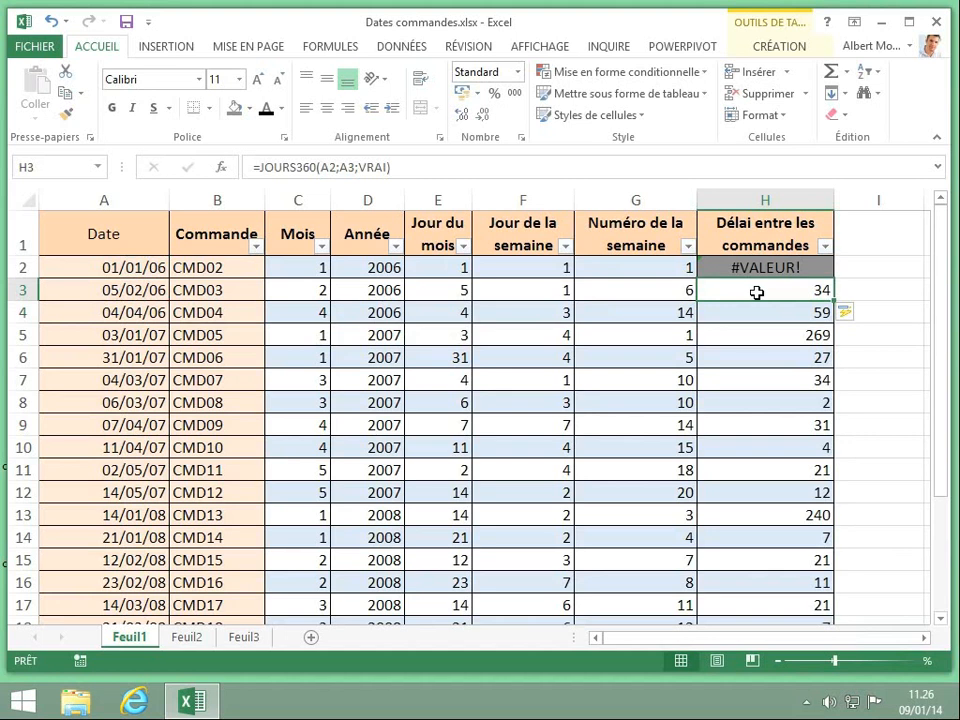
pyautogui.write('=')
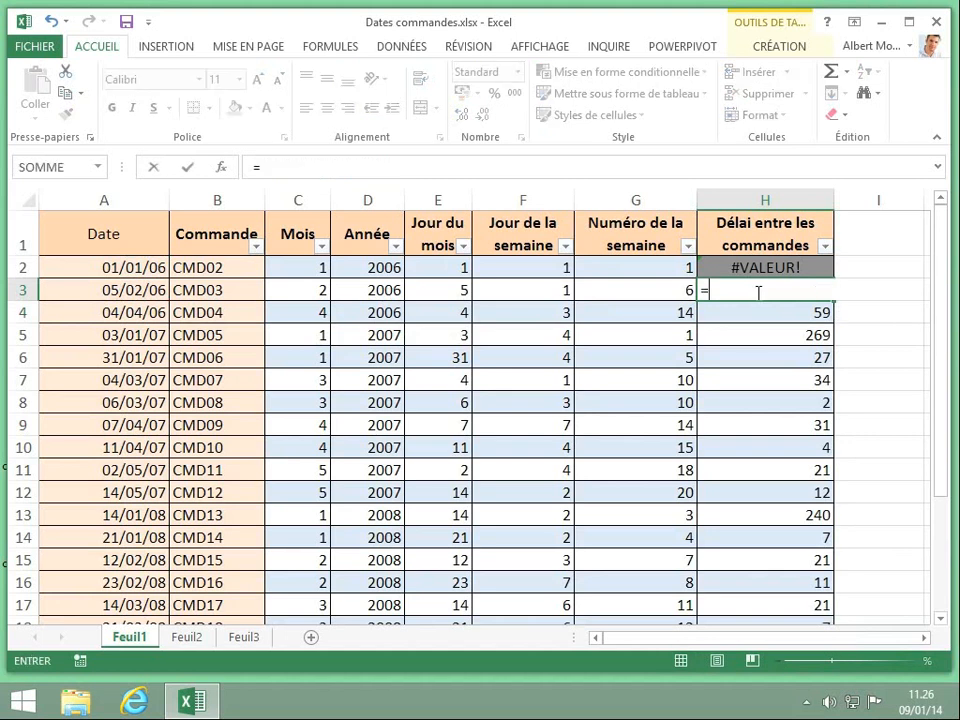
pyautogui.click(115, 292)
pyautogui.write('-')
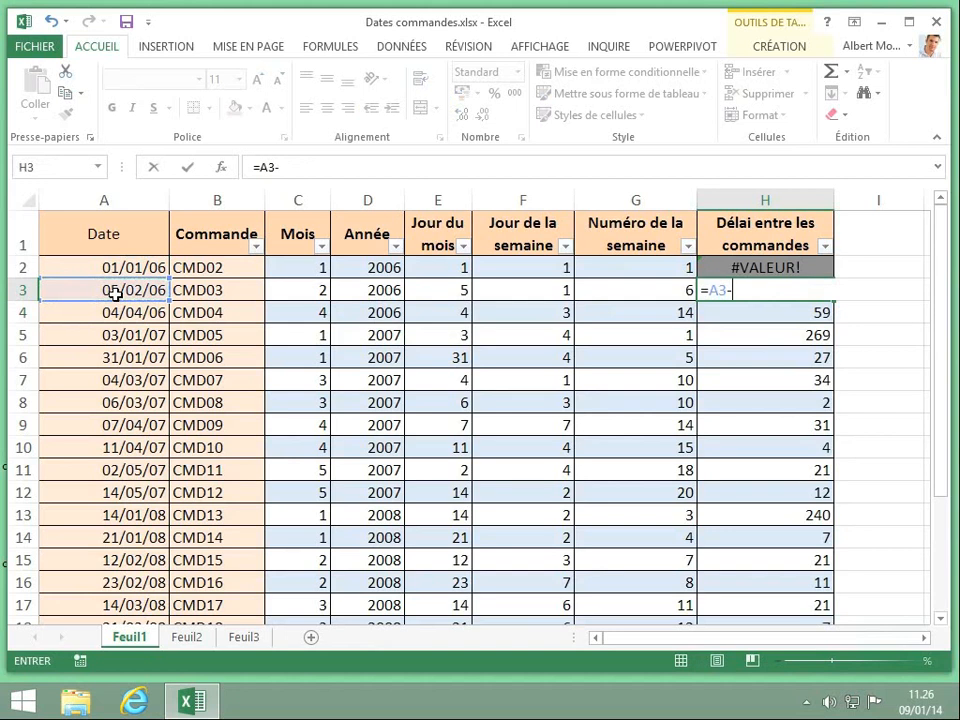
pyautogui.click(103, 269)
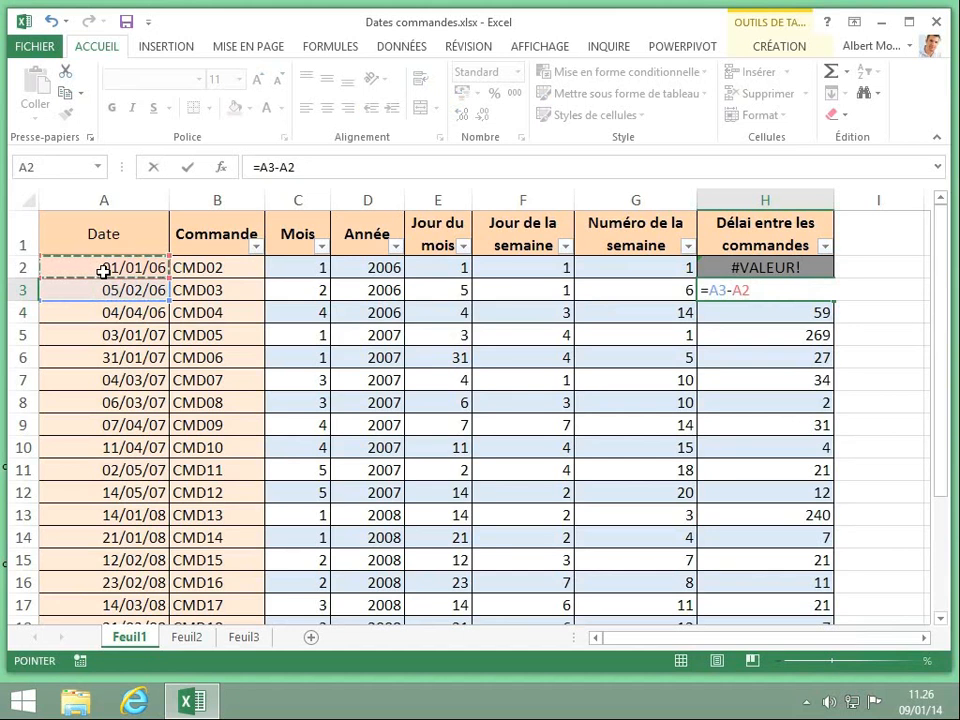
pyautogui.press('Return')
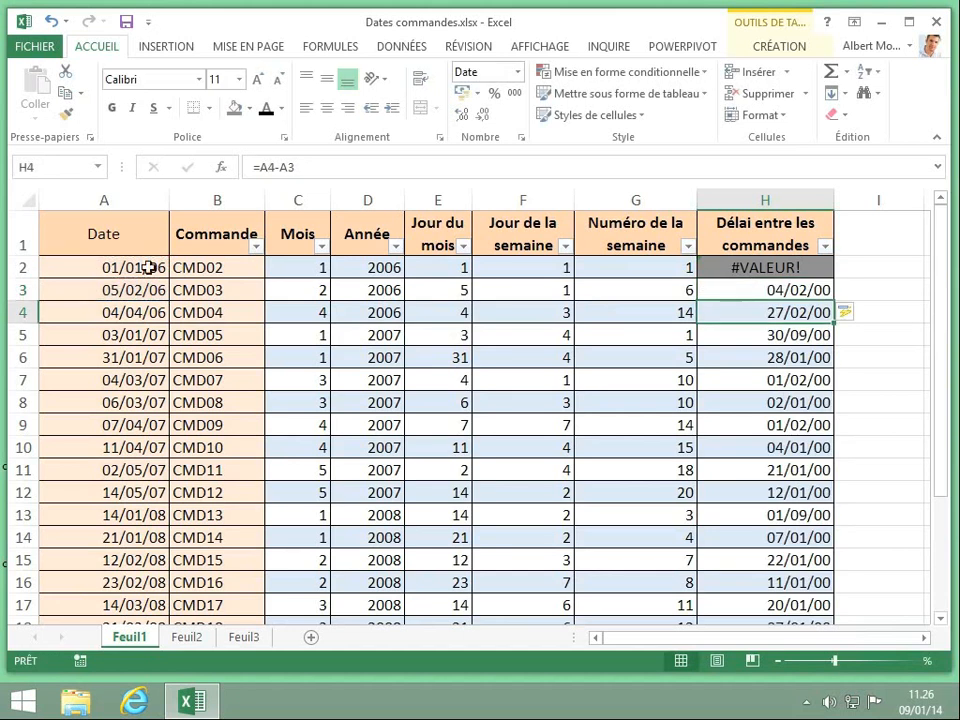
# Step: Apply the Standard number format to the whole Délai entre les commandes column so the delays show as days
pyautogui.click(716, 292)
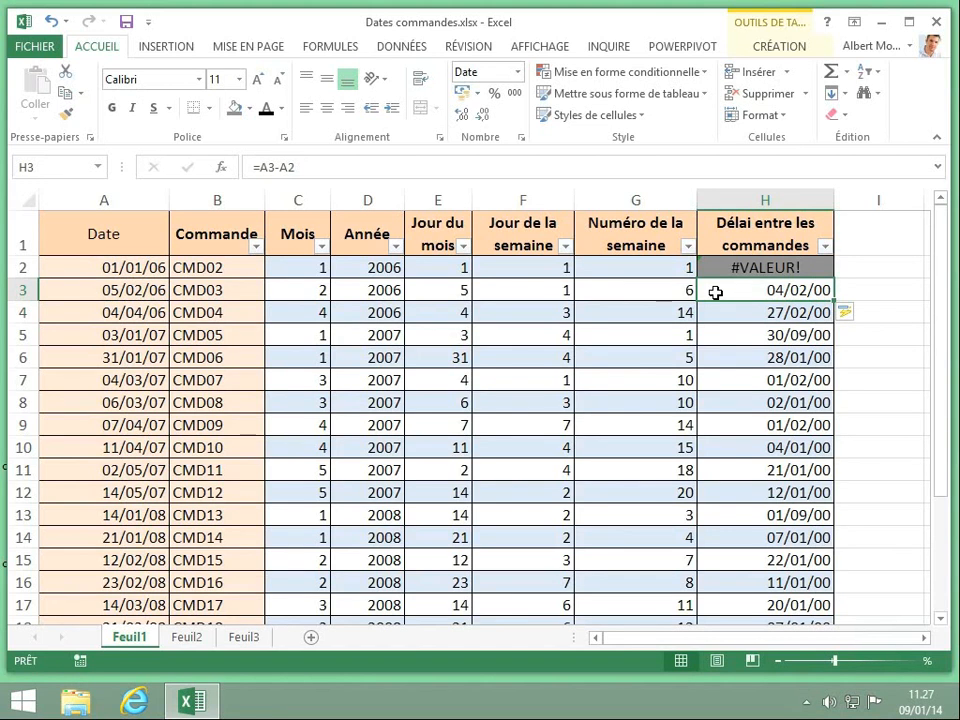
pyautogui.click(745, 196)
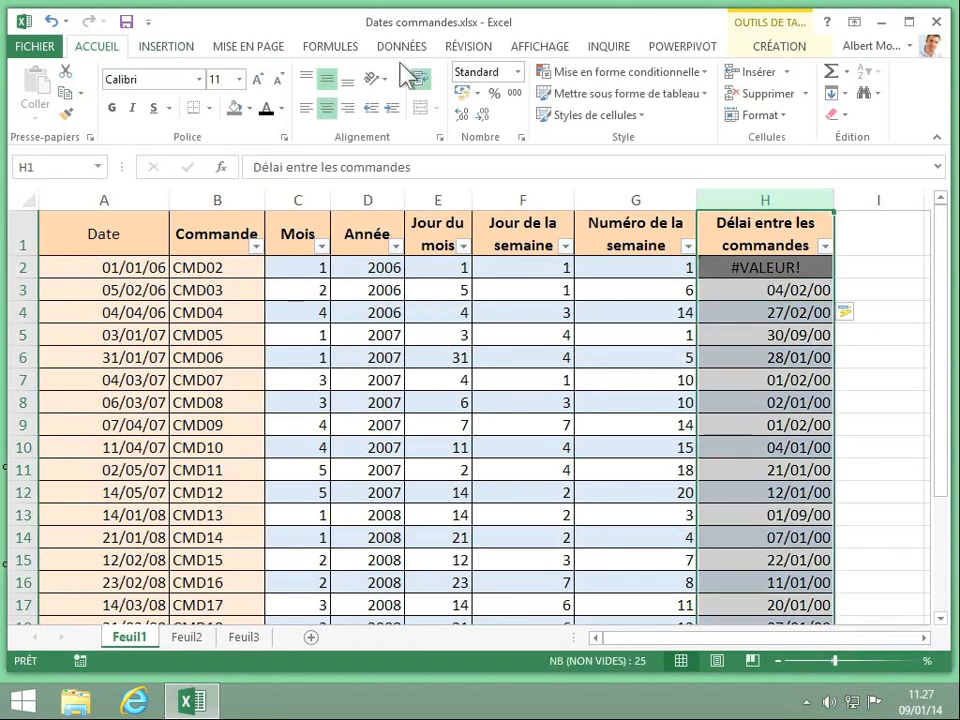
pyautogui.click(518, 72)
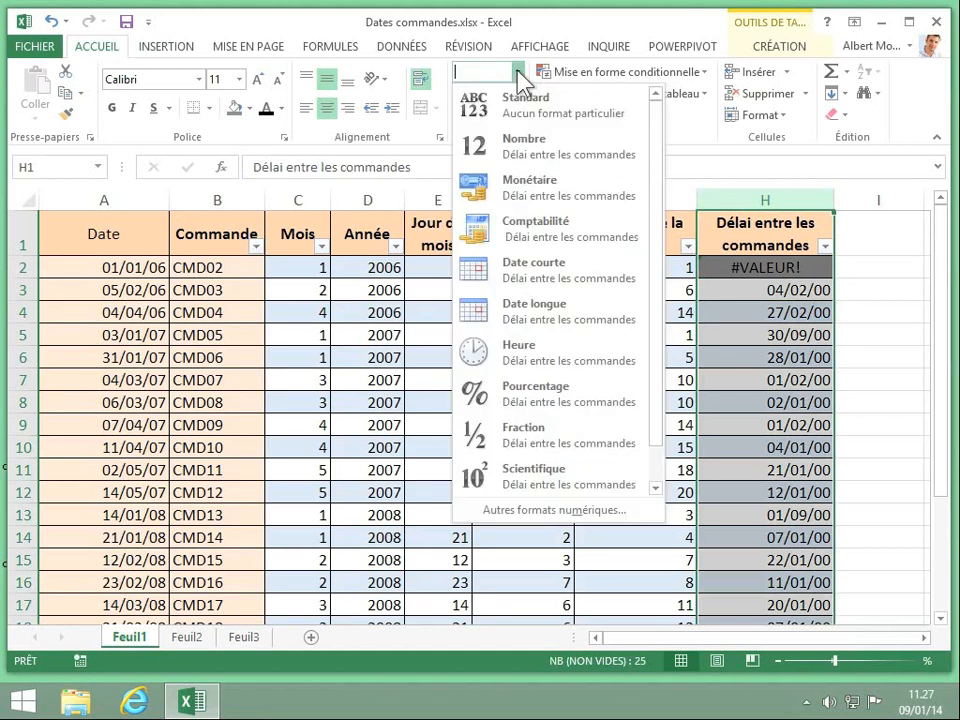
pyautogui.click(516, 110)
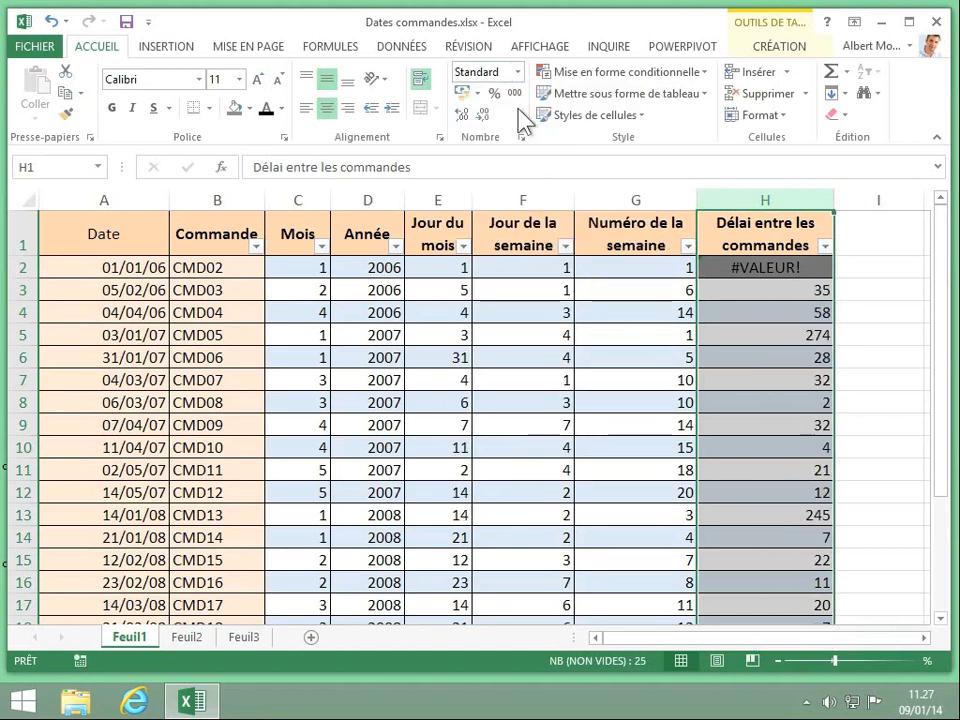
pyautogui.click(764, 294)
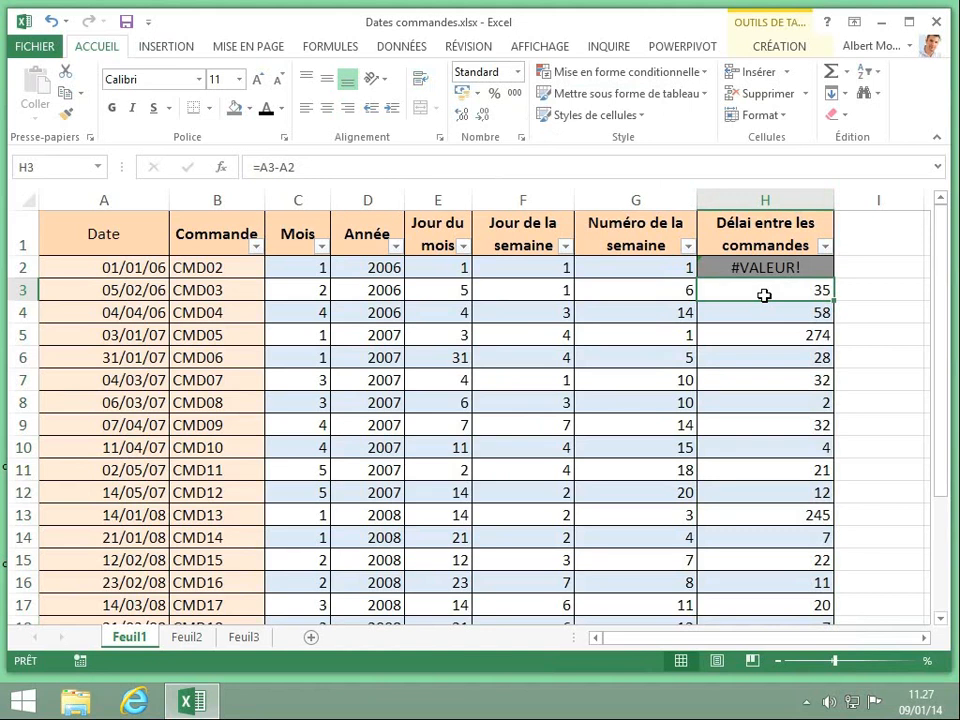
# Step: Create a pivot table from the order table Tableau1 on a new worksheet
pyautogui.click(466, 428)
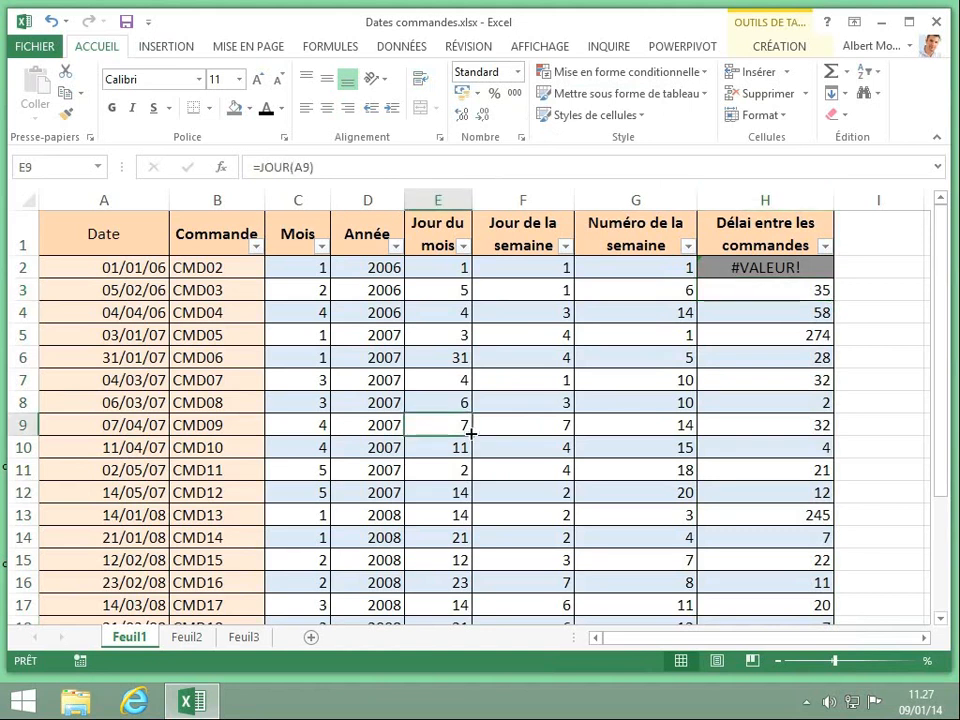
pyautogui.click(166, 47)
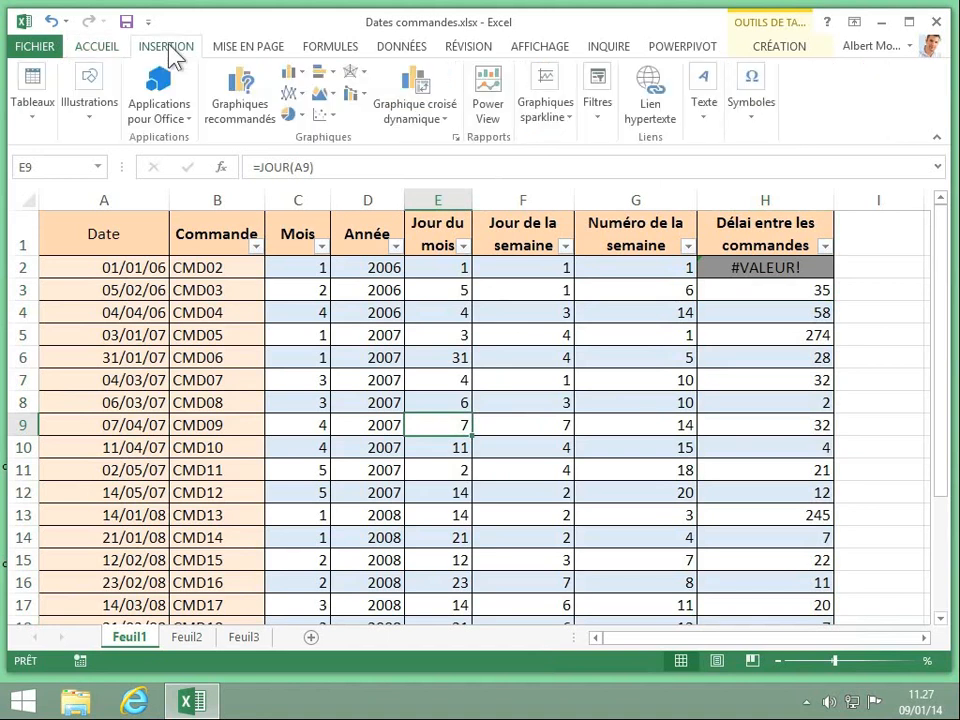
pyautogui.click(28, 116)
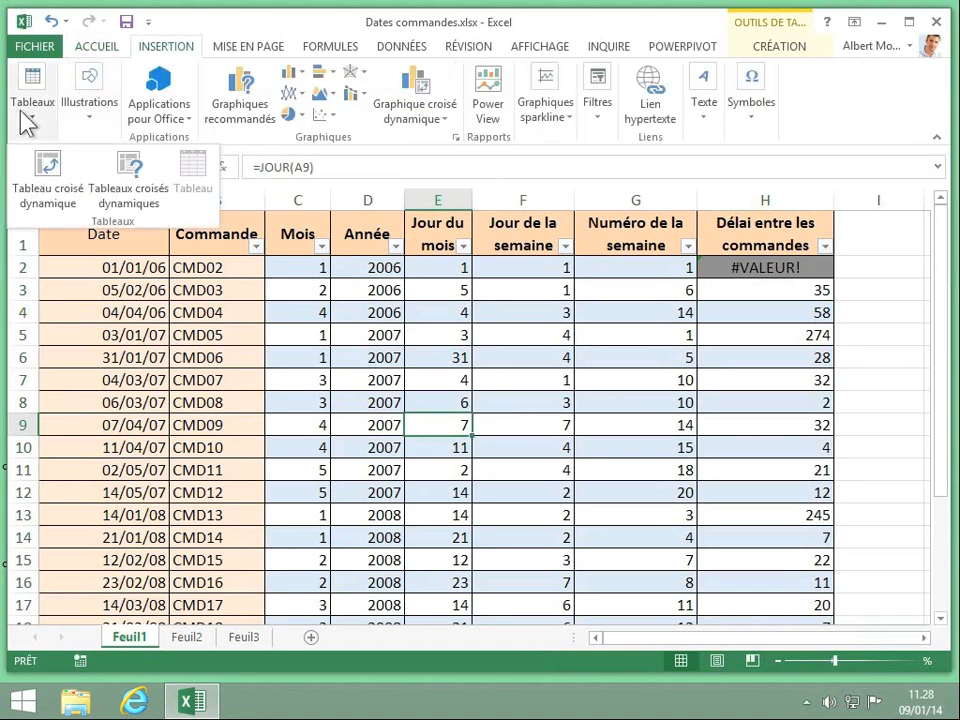
pyautogui.click(62, 200)
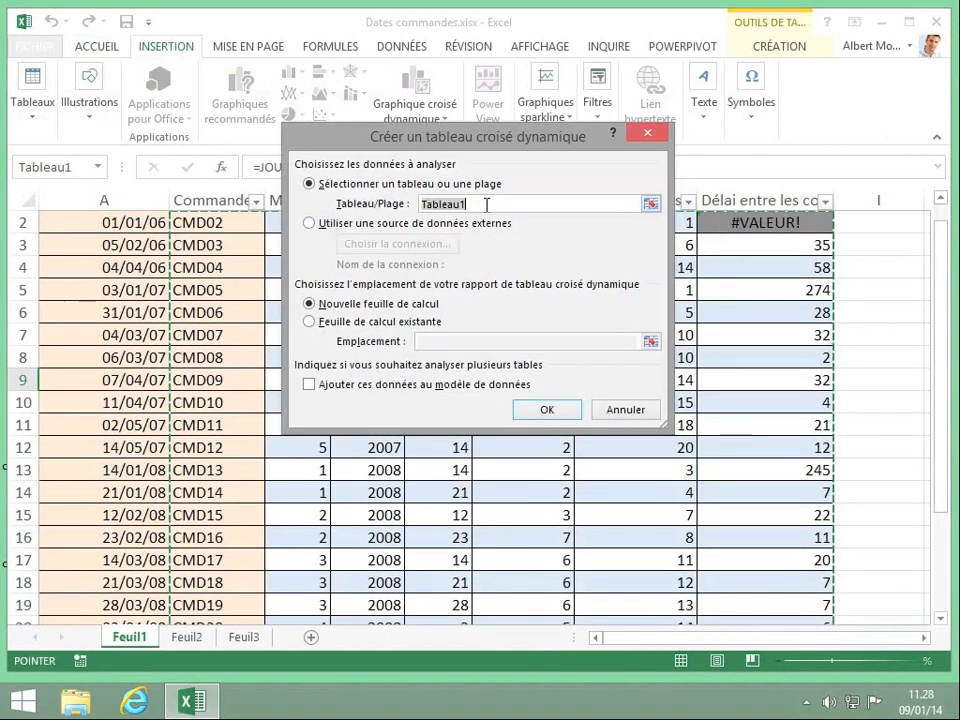
pyautogui.click(547, 409)
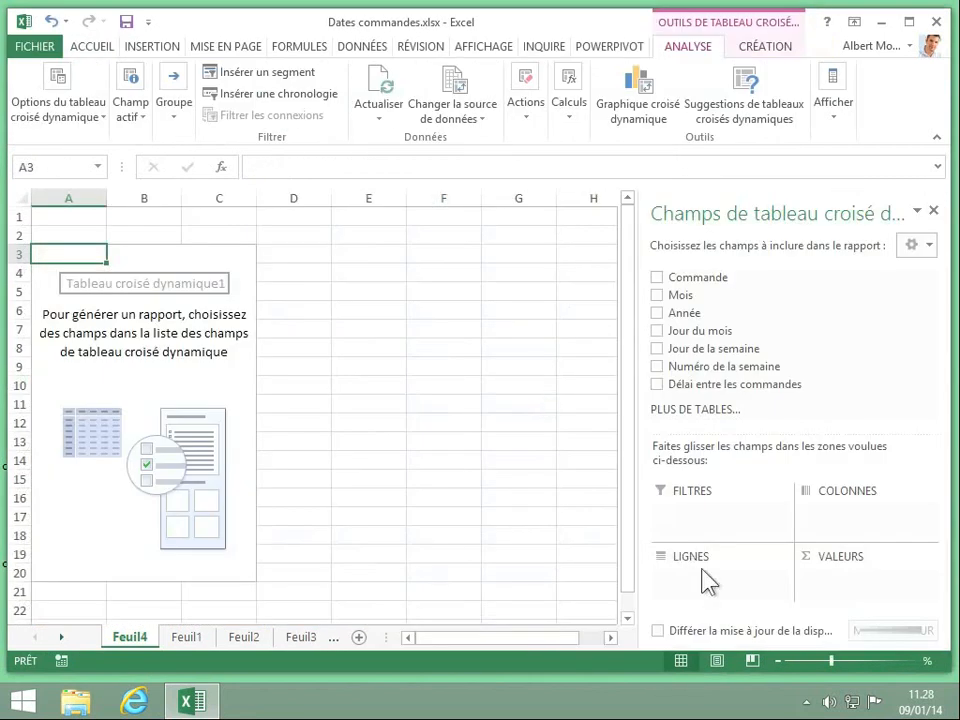
# Step: Lay out the pivot table with Mois as rows, Année as columns and the count of Commande as values
pyautogui.moveTo(677, 296); pyautogui.dragTo(697, 583)
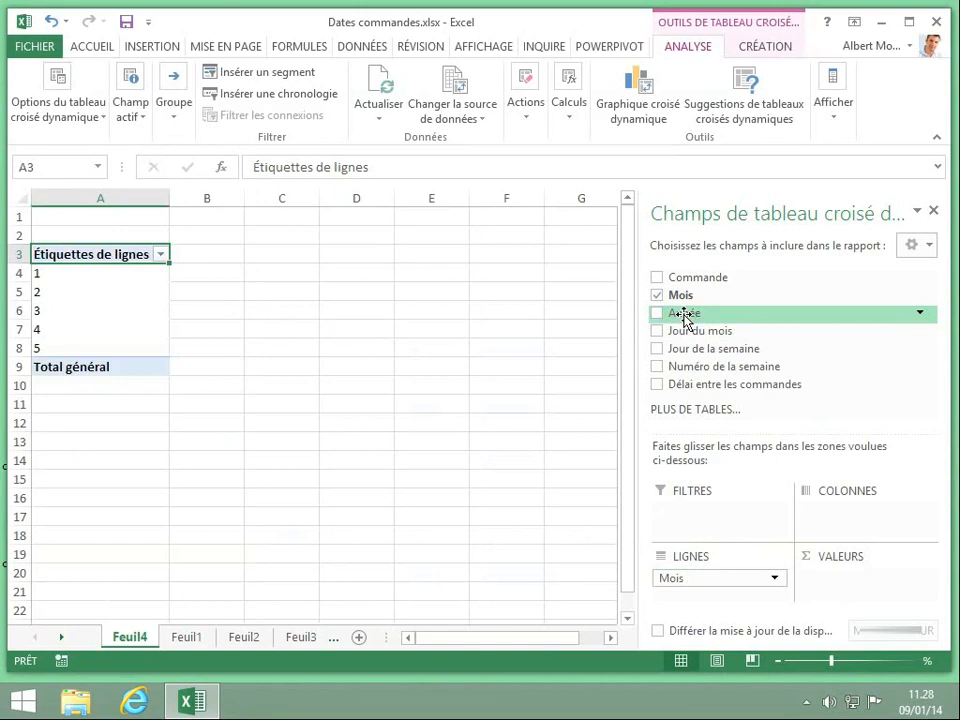
pyautogui.moveTo(688, 314); pyautogui.dragTo(872, 527)
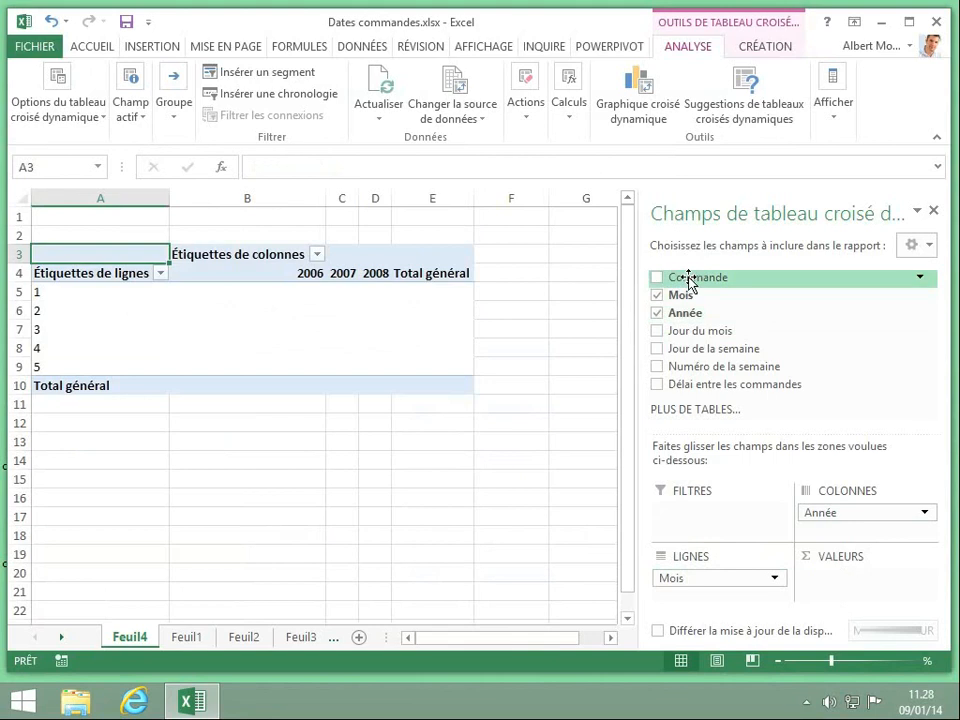
pyautogui.moveTo(688, 280); pyautogui.dragTo(859, 596)
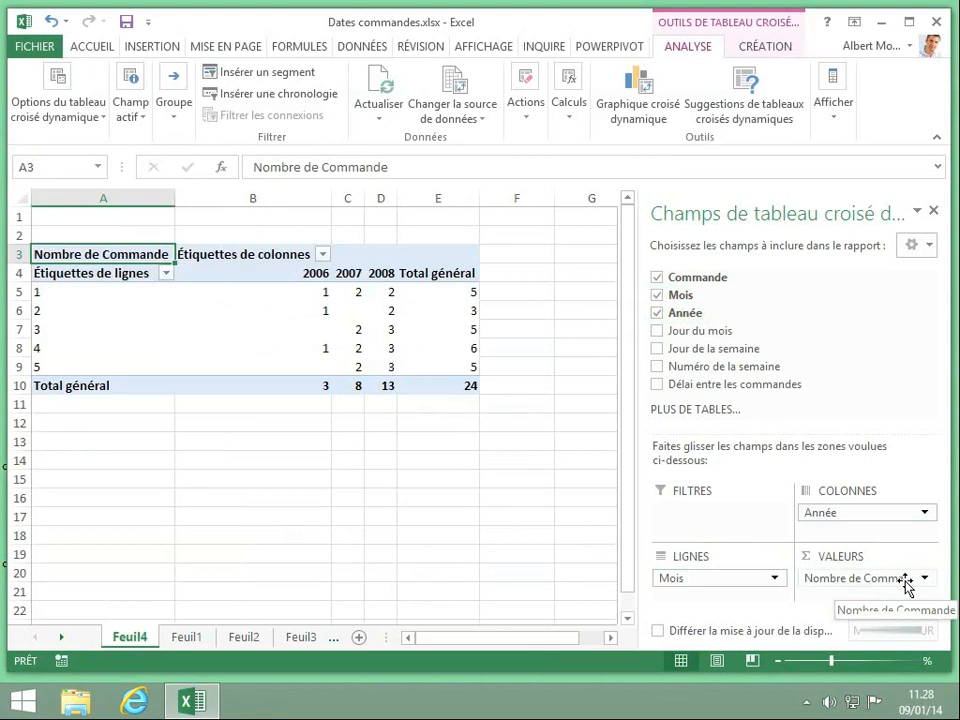
pyautogui.click(270, 342)
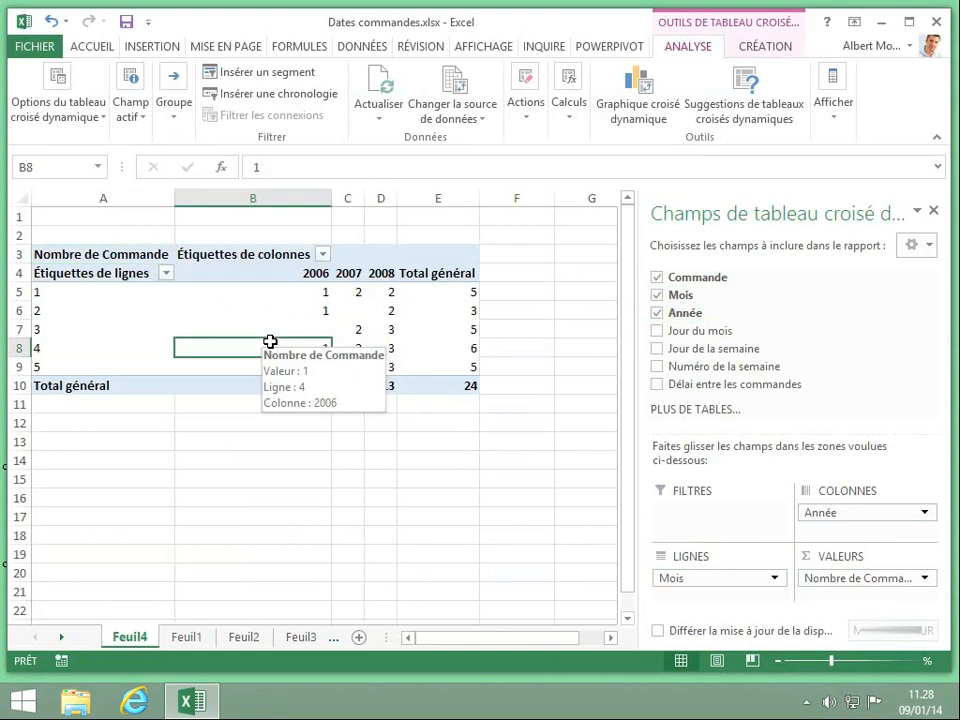
pyautogui.click(455, 381)
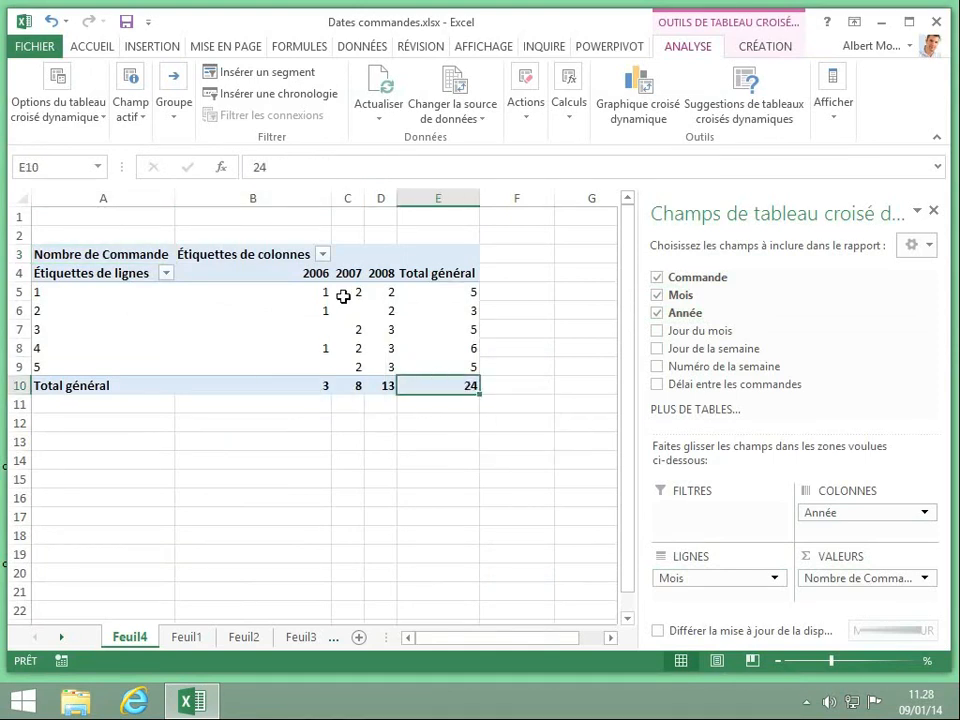
pyautogui.moveTo(380, 368)
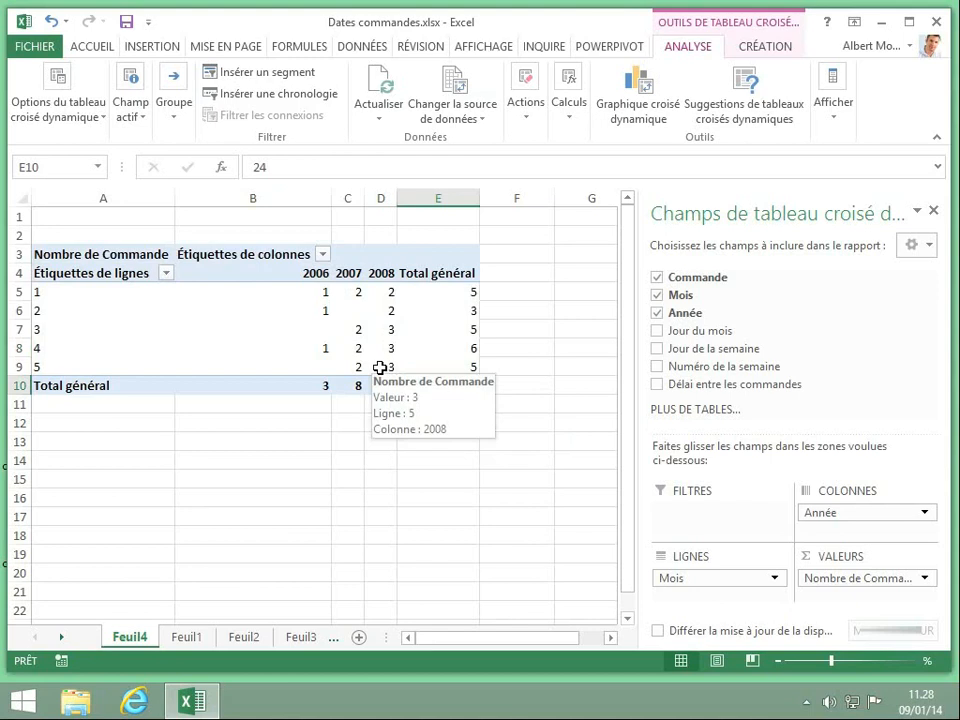